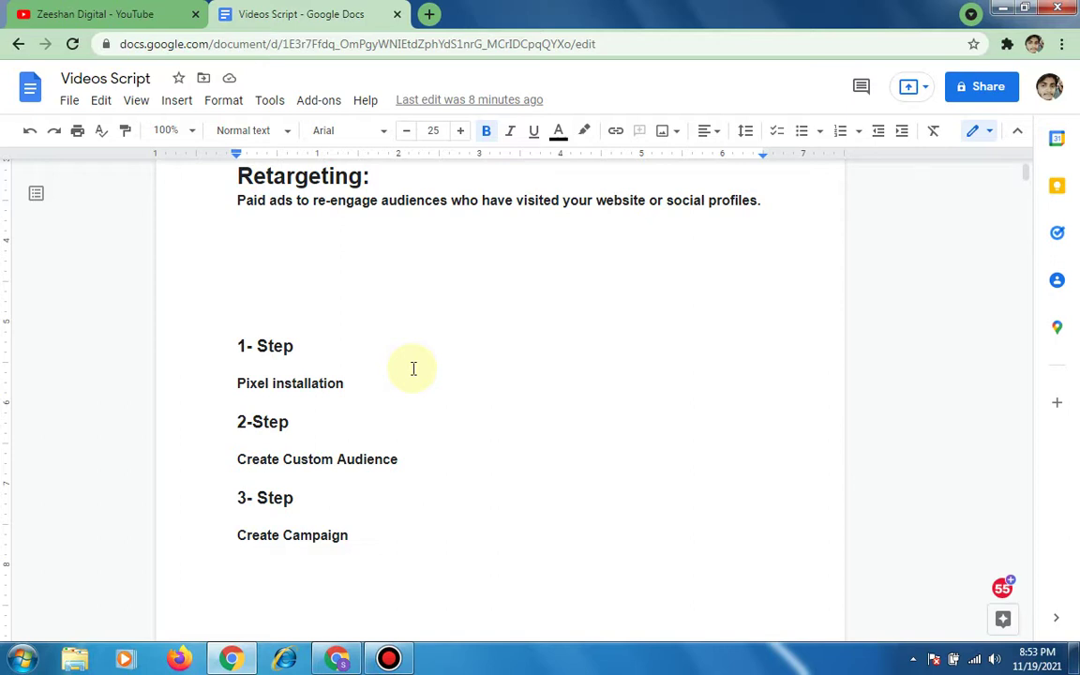
Step: Look through the channel's created playlists on YouTube and return to the Videos Script document
left_click(92, 13)
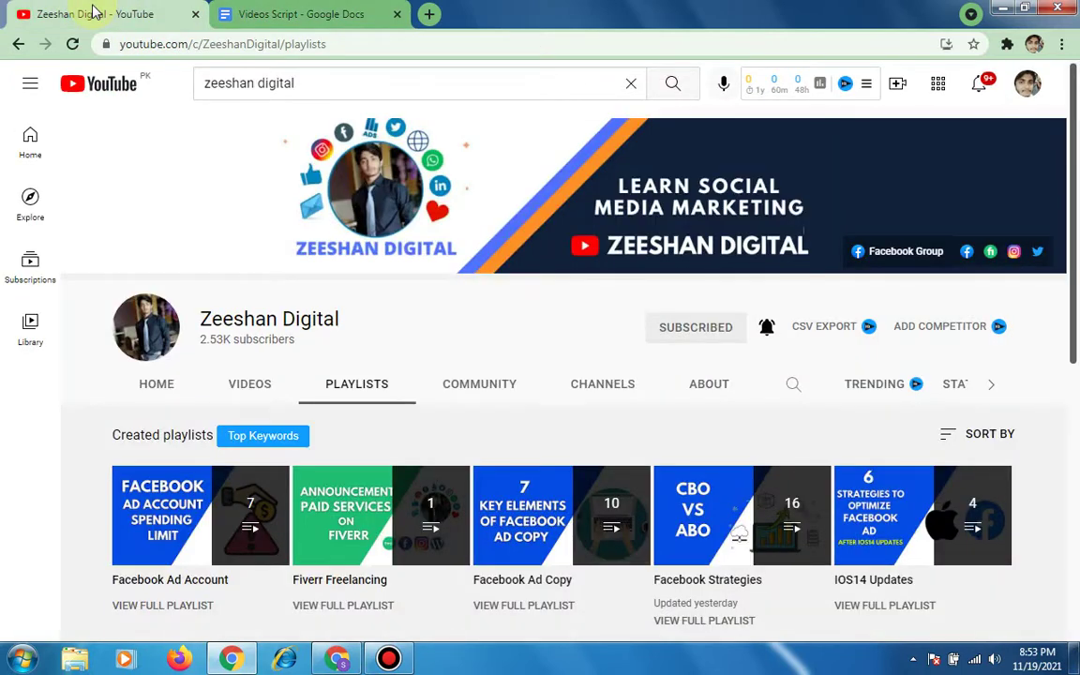
scroll(805, 515, "down", 1)
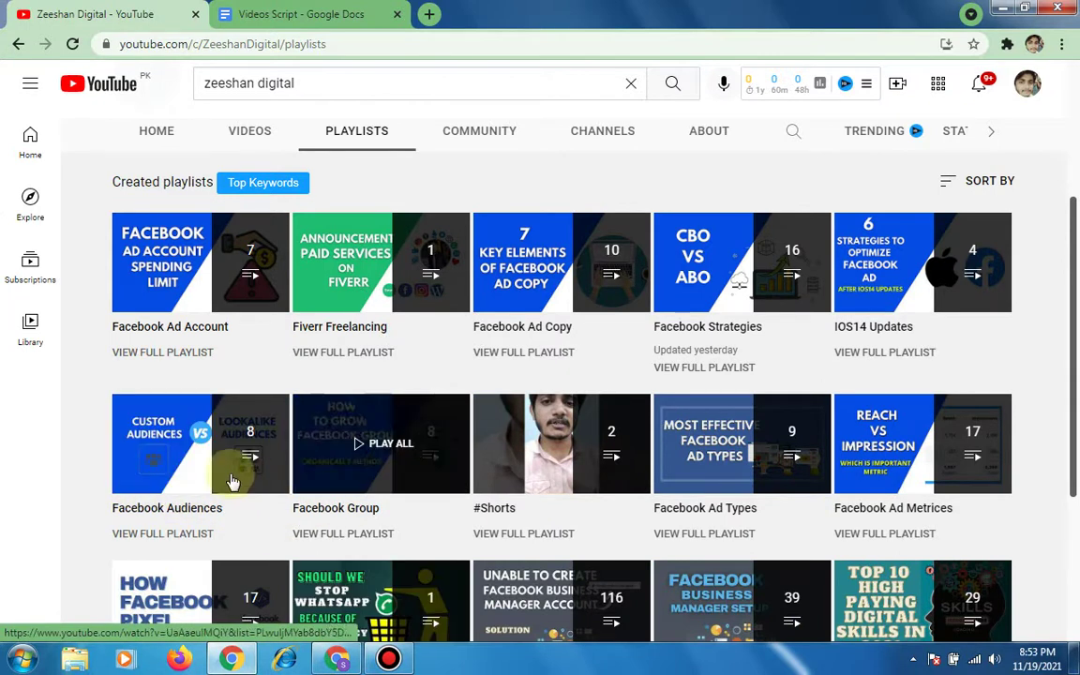
left_click(303, 12)
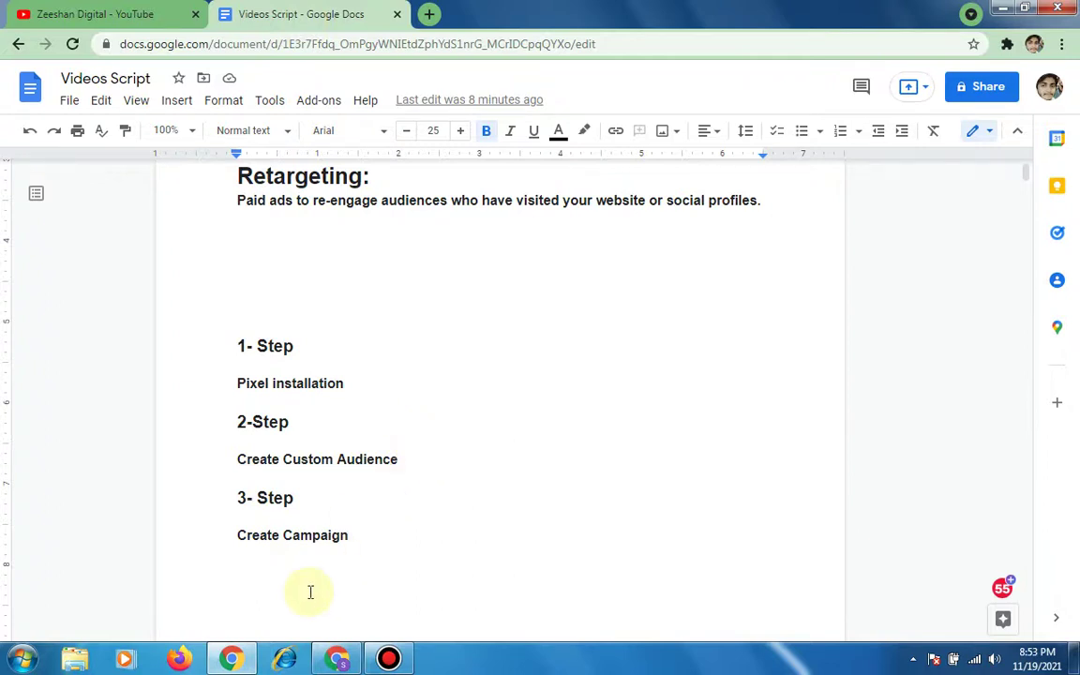
Step: Switch to Ads Manager's Audiences page and start a new custom audience with Website as its source
left_click(340, 660)
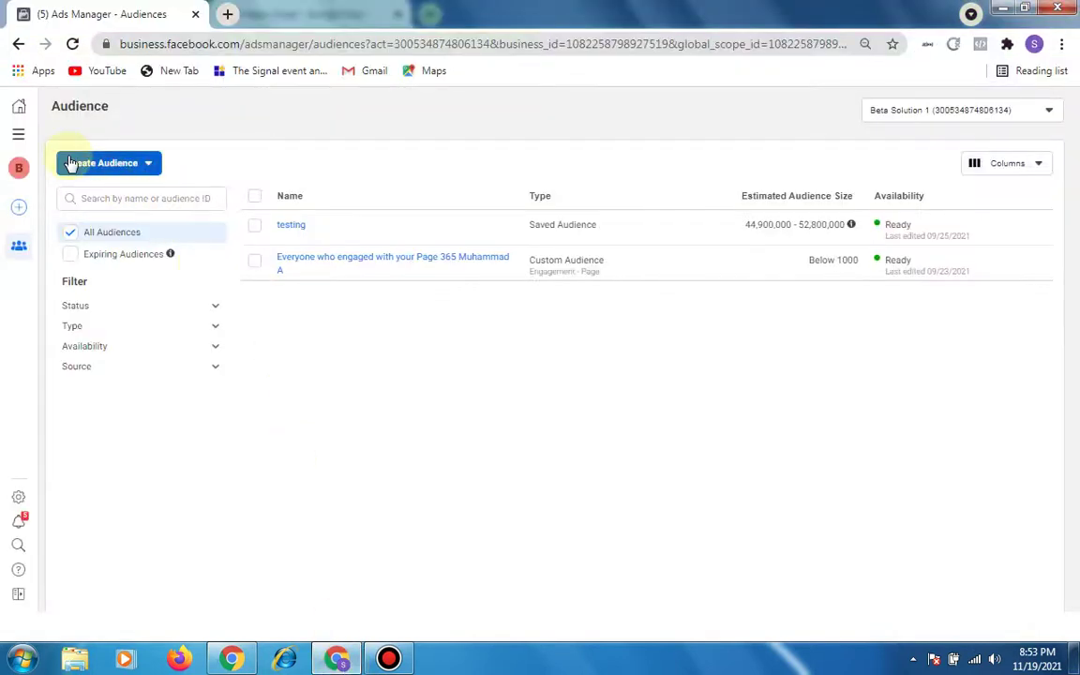
left_click(117, 165)
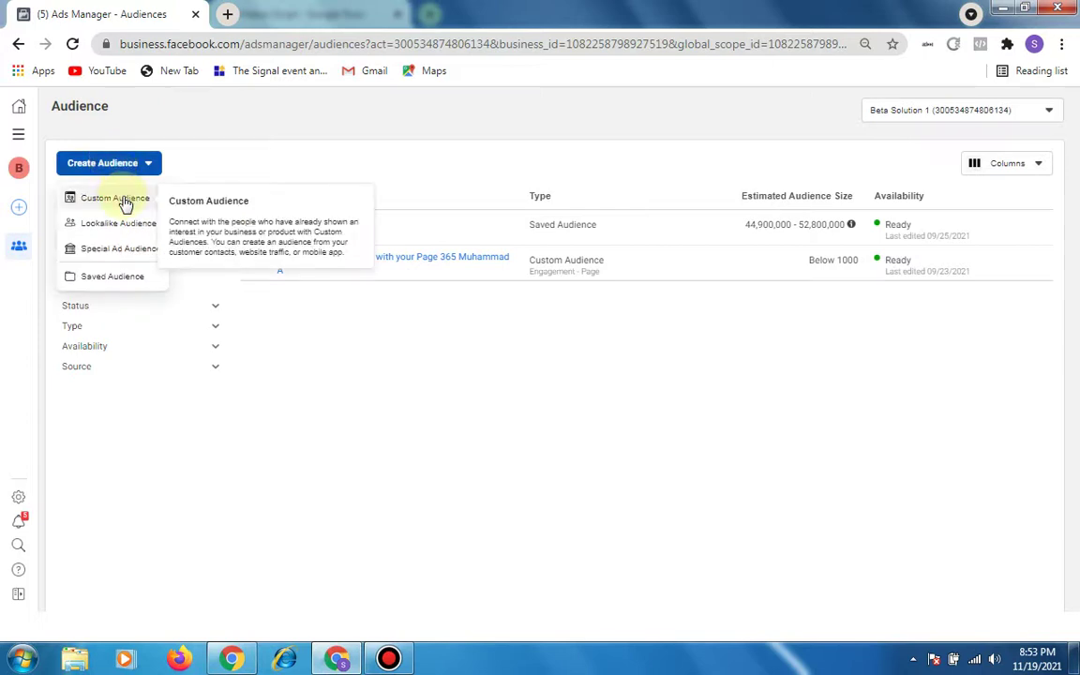
left_click(125, 203)
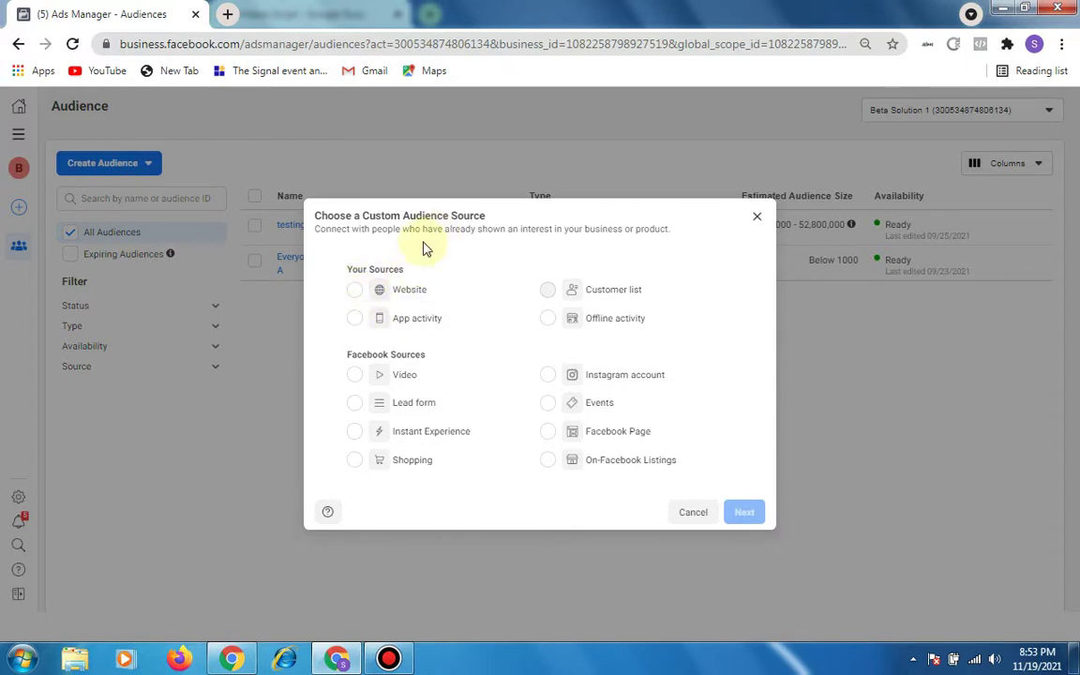
left_click(356, 292)
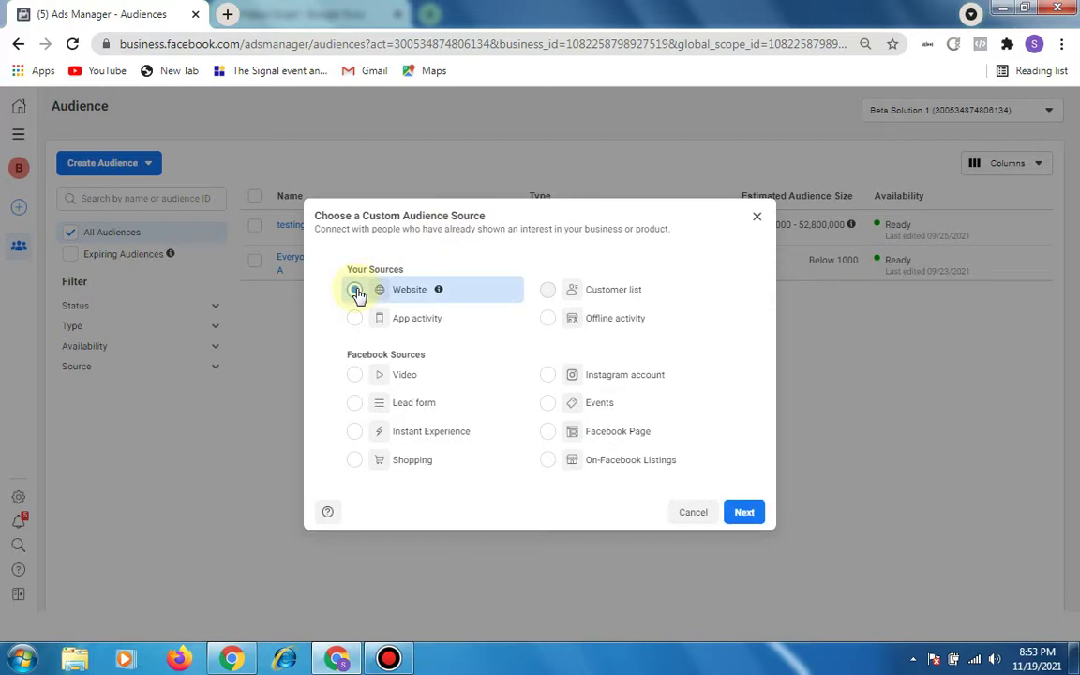
left_click(736, 513)
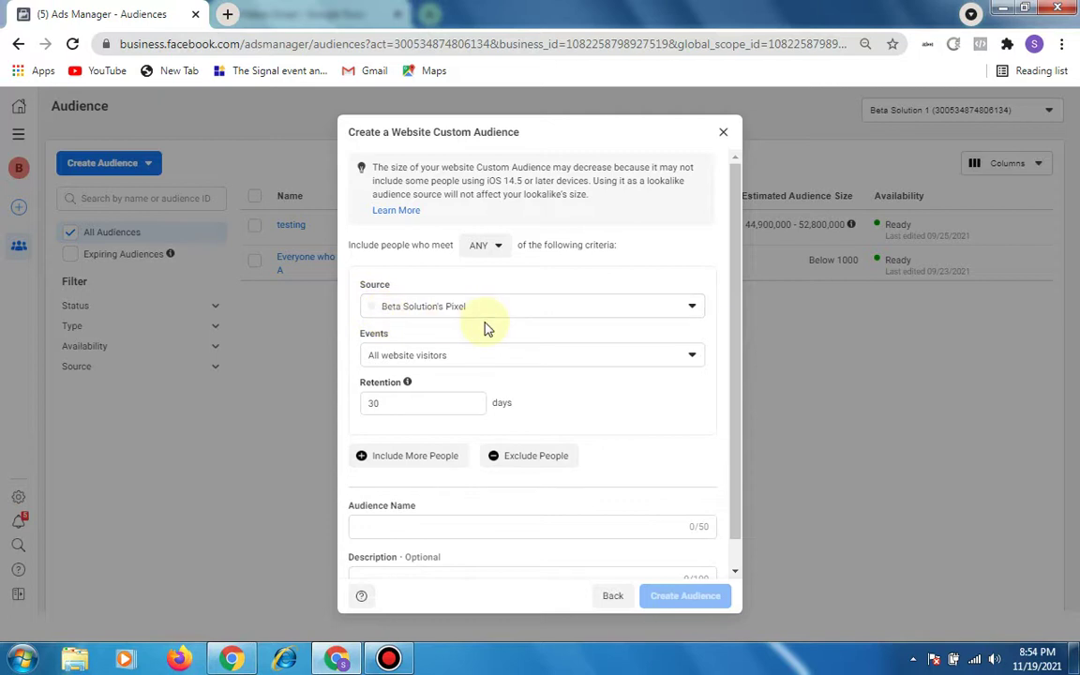
Step: Set the website audience's event to "People who visited specific web pages"
left_click(557, 360)
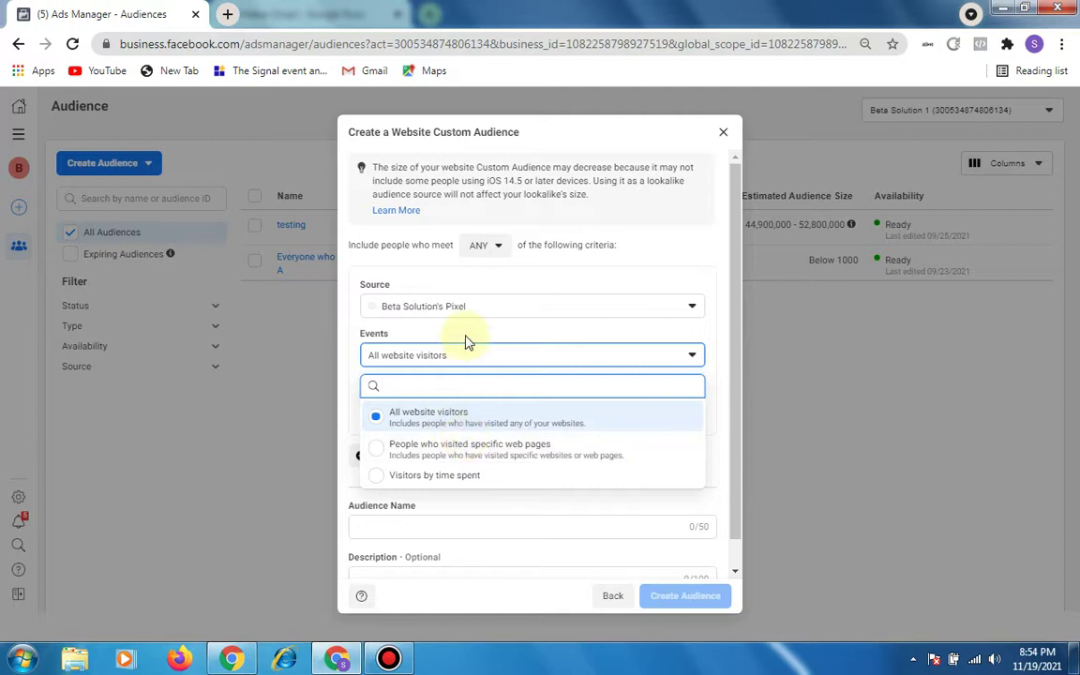
left_click(456, 455)
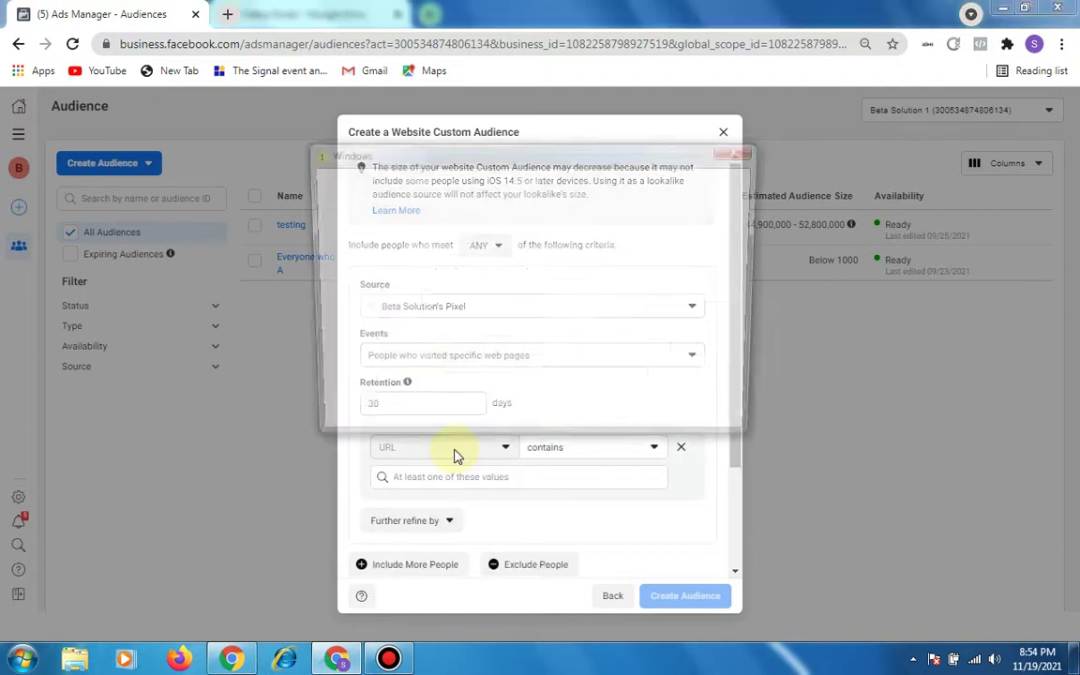
left_click(483, 375)
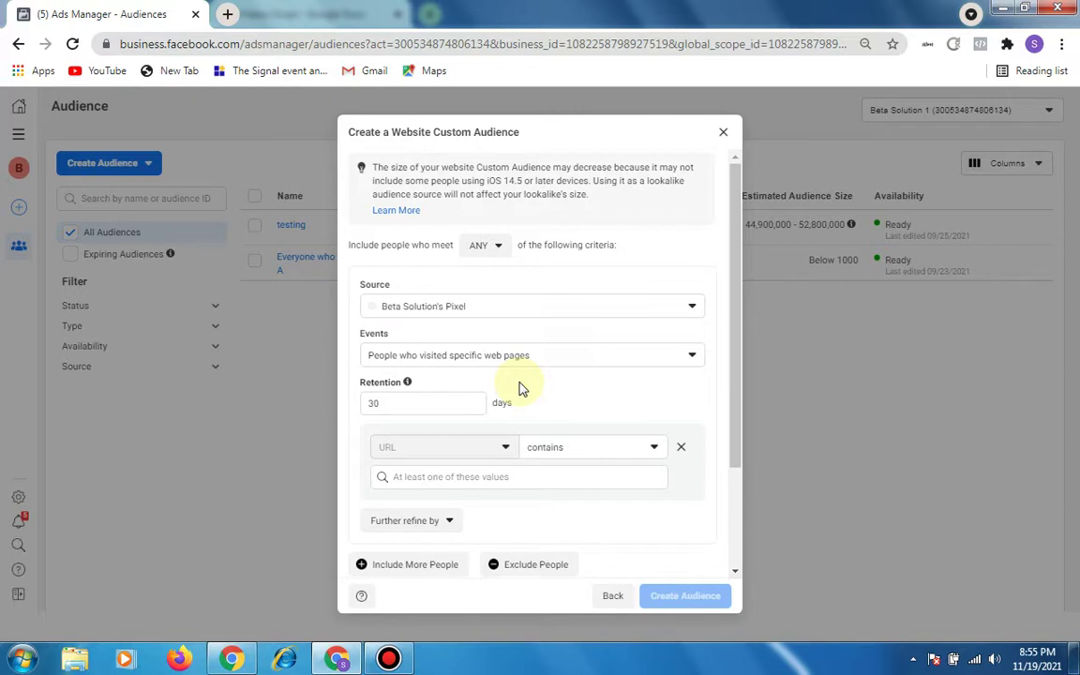
left_click(428, 403)
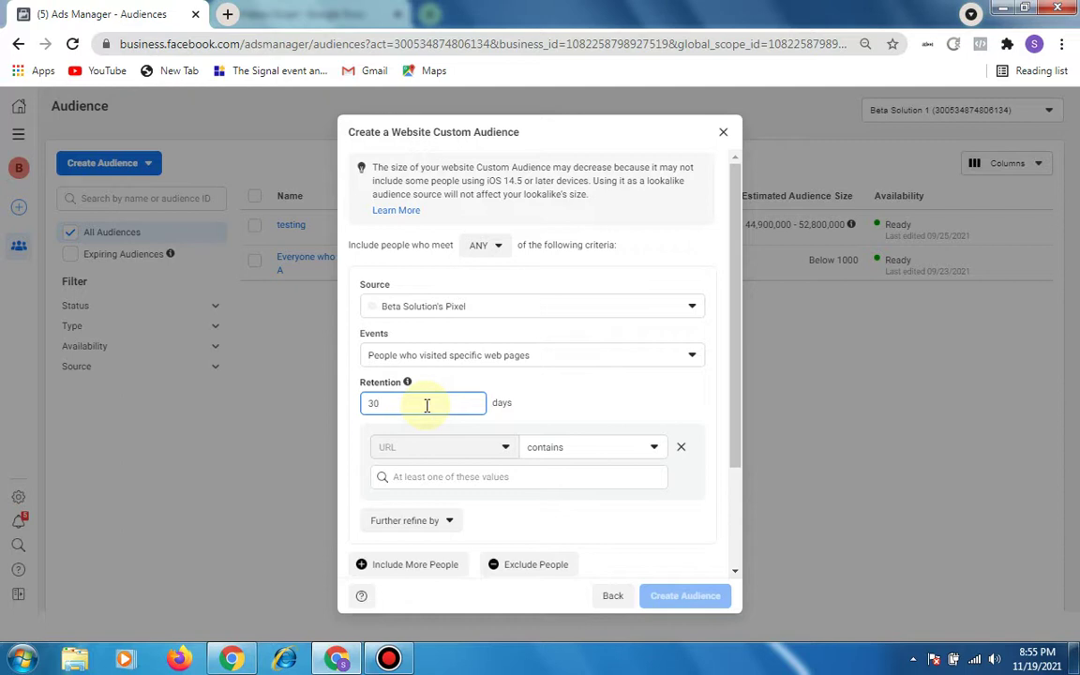
left_click(541, 457)
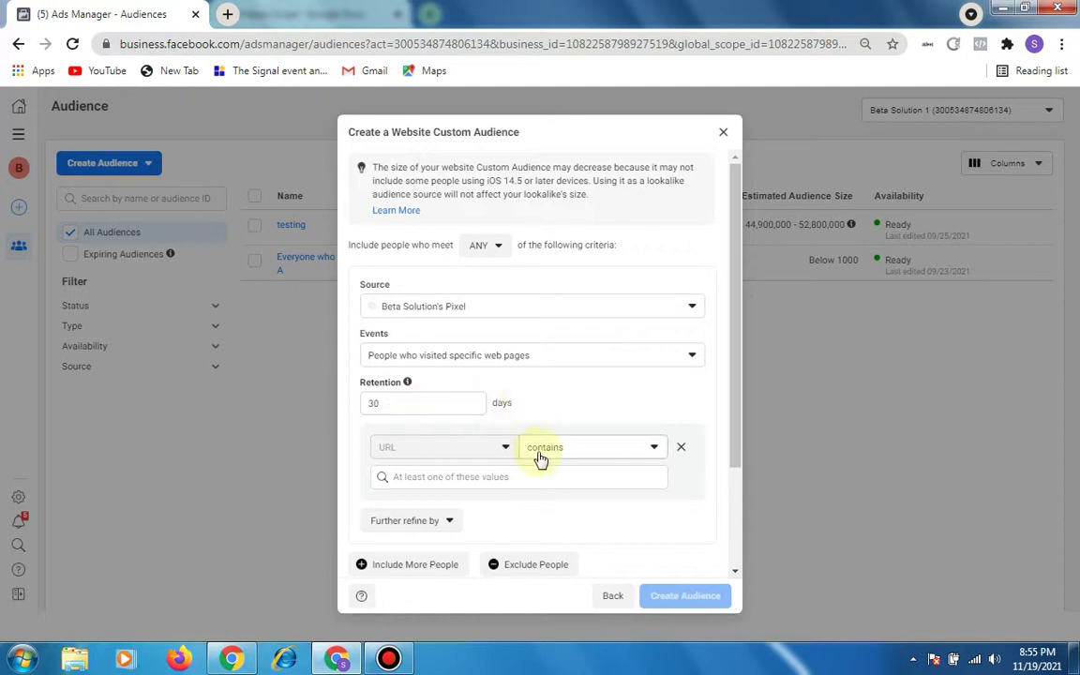
Step: Name the website custom audience "30 days A visited product page"
scroll(539, 450, "down", 1)
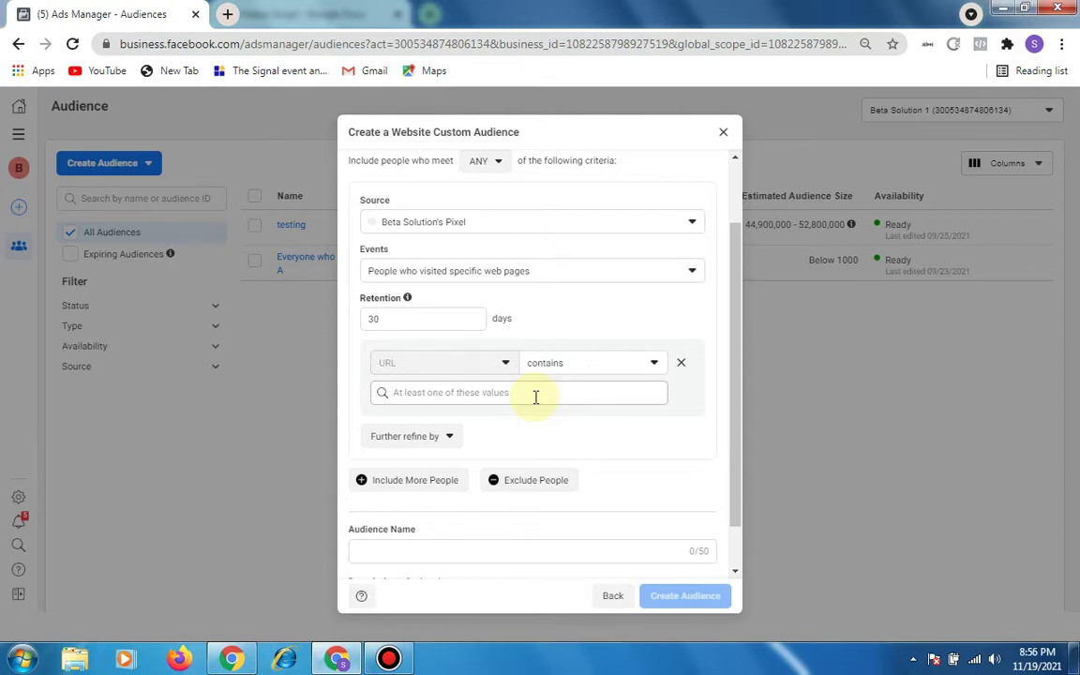
scroll(562, 441, "down", 1)
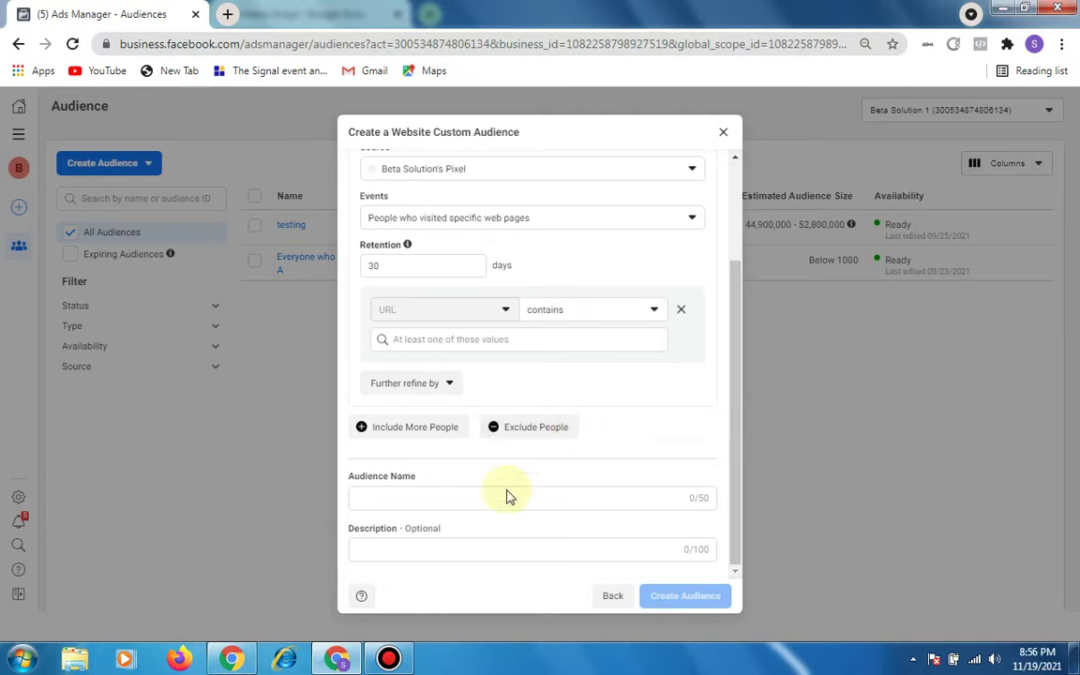
left_click(447, 497)
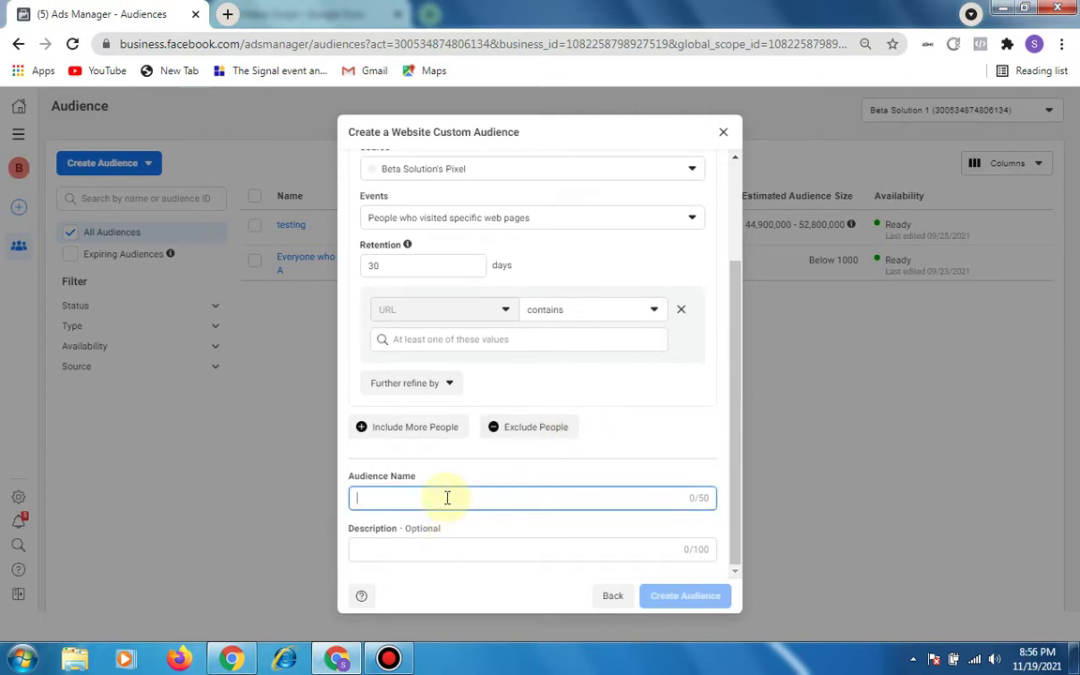
type("30 days ")
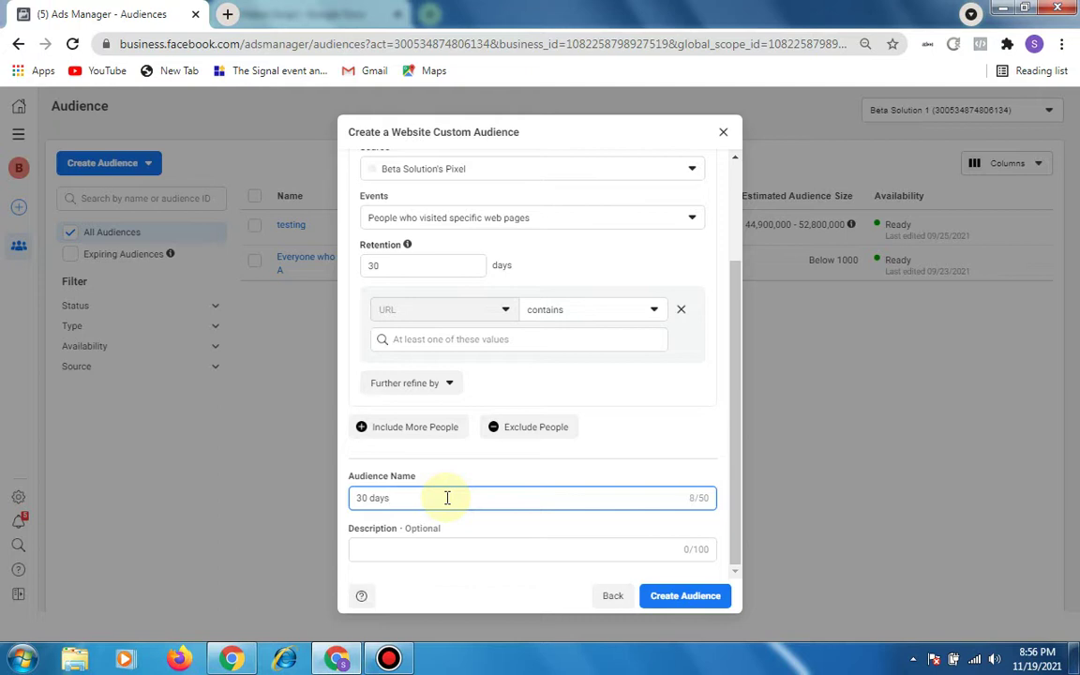
type("A visi")
type("ted product page")
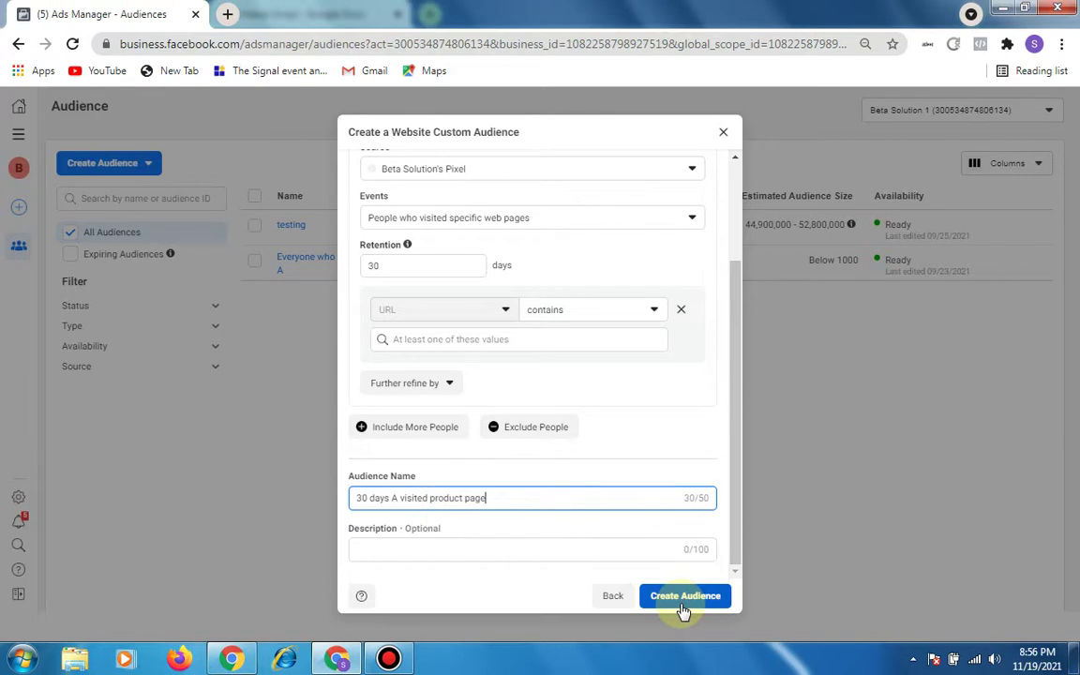
Step: Check the pixel source options, create the website custom audience and finish without any of the suggested follow-up actions
scroll(669, 500, "up", 2)
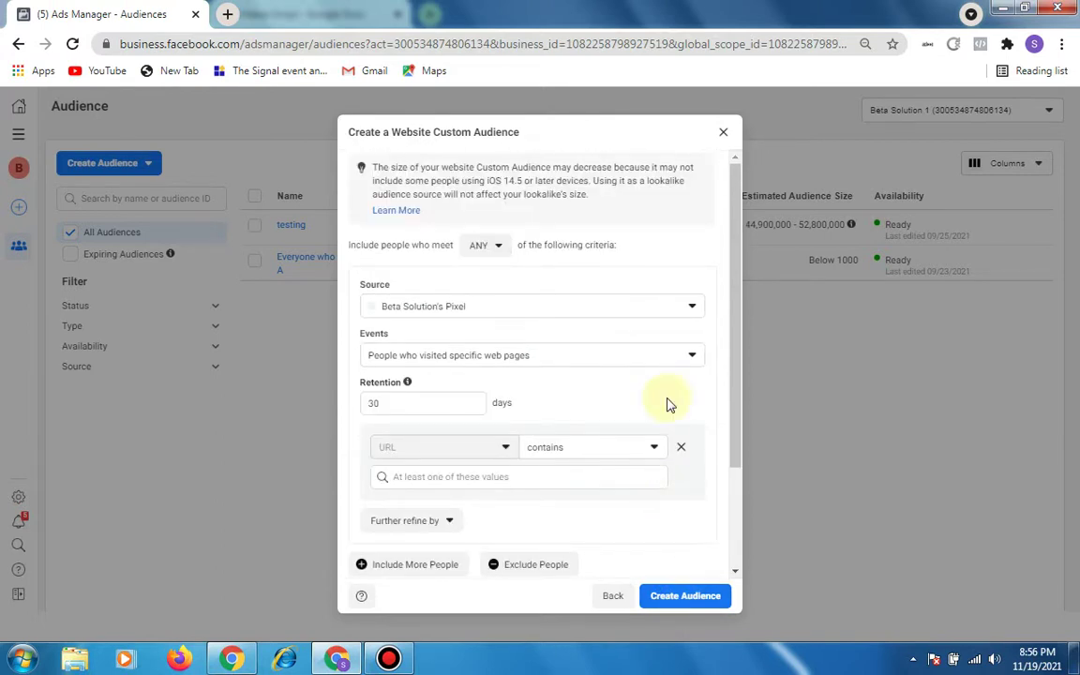
left_click(678, 313)
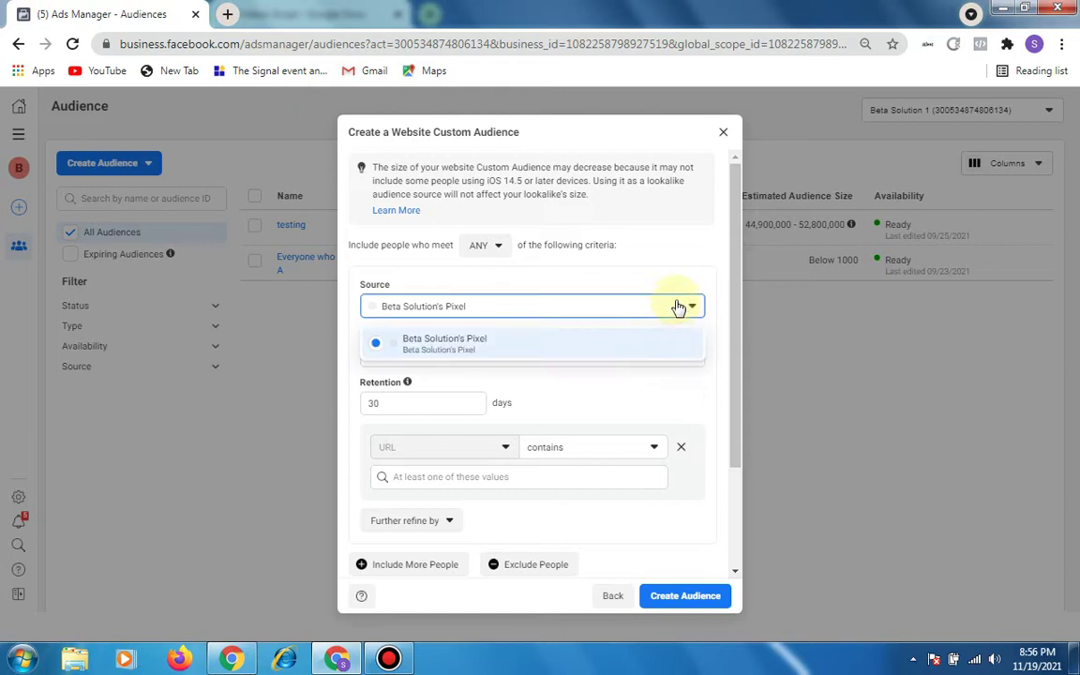
left_click(674, 272)
scroll(656, 450, "down", 2)
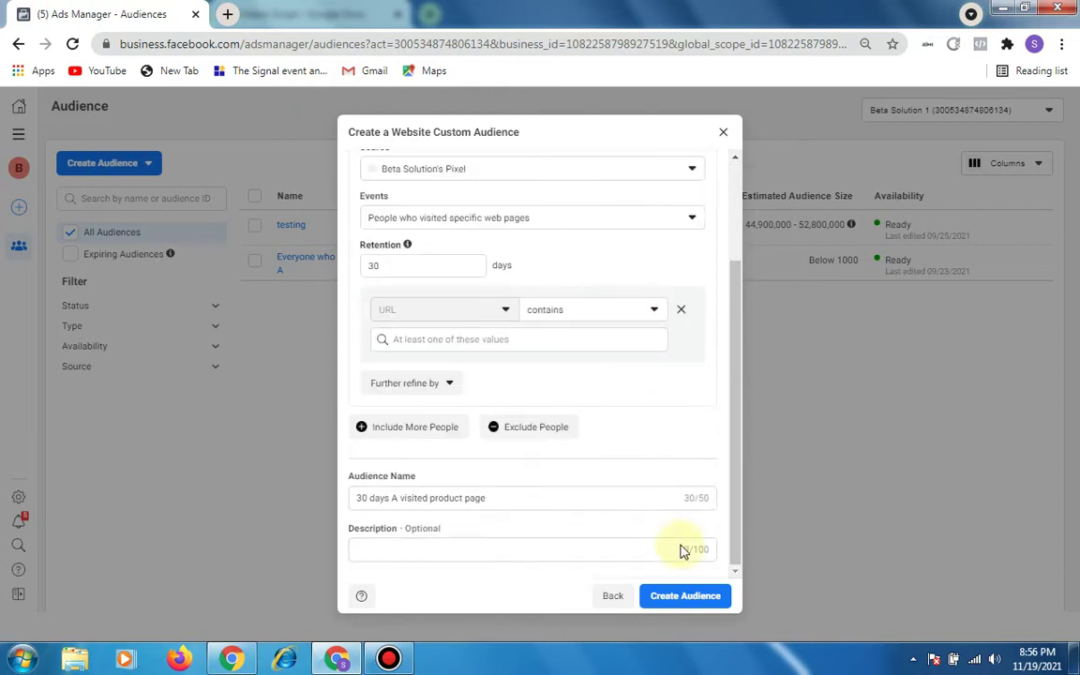
left_click(690, 594)
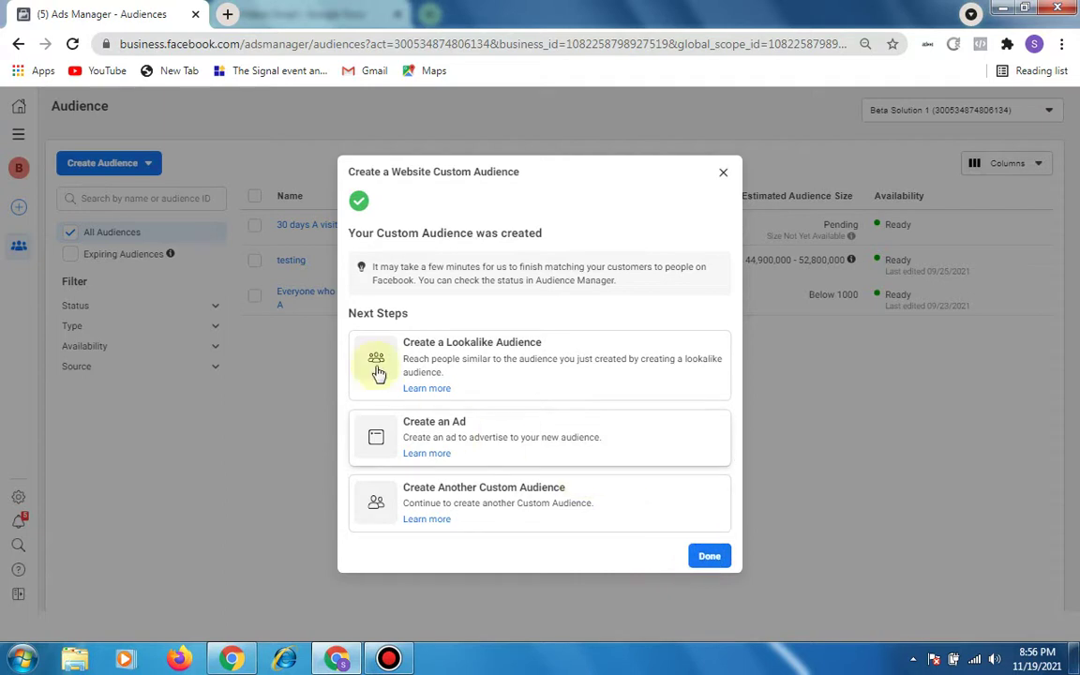
left_click(712, 555)
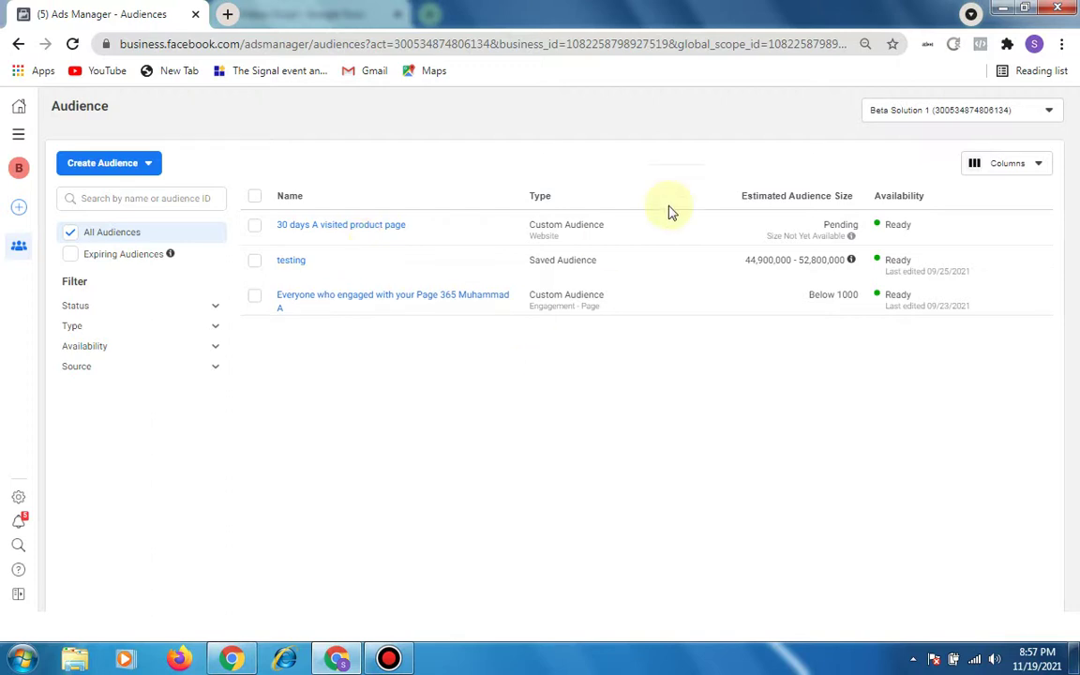
Step: Check the new audience's size and type details, and consult the third step in the Videos Script document
mouse_move(853, 236)
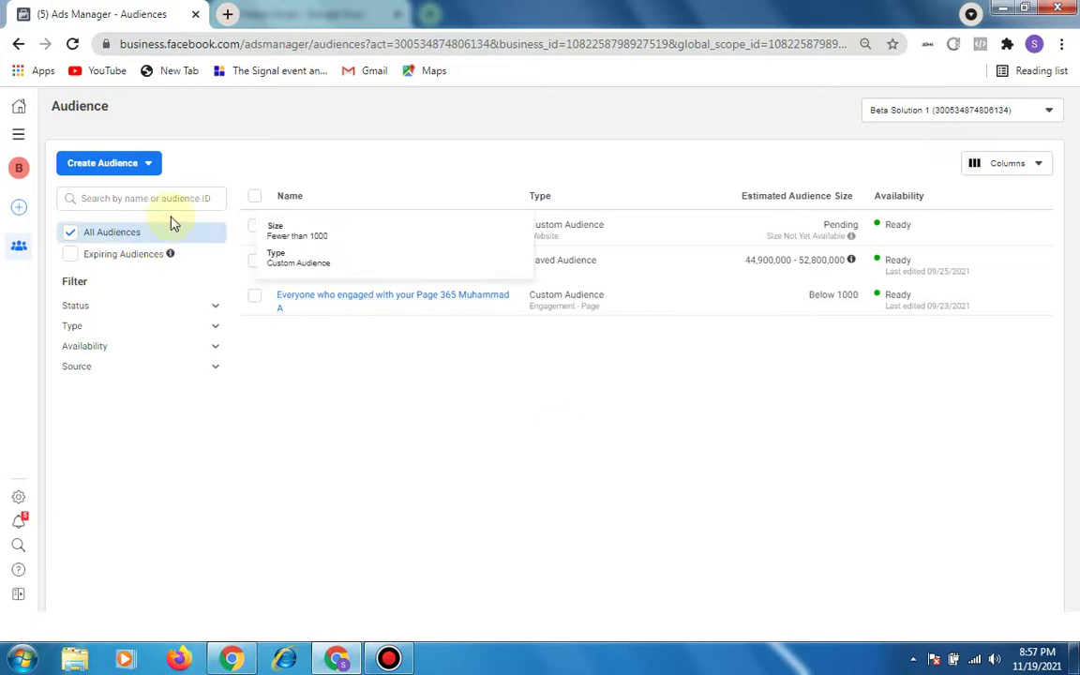
mouse_move(374, 233)
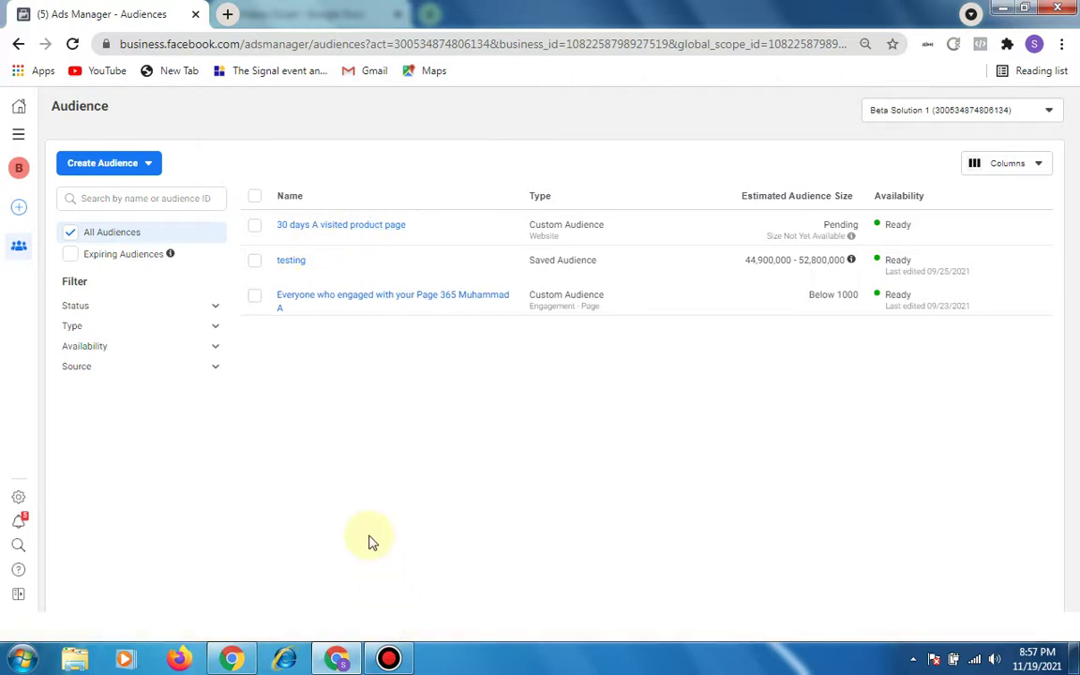
left_click(230, 656)
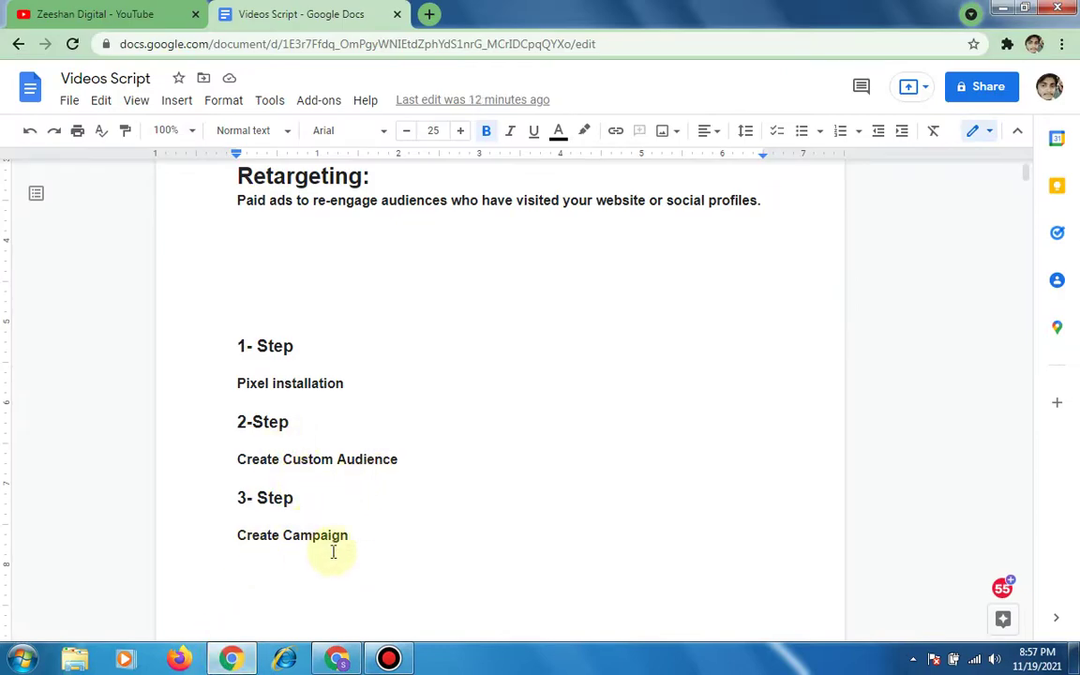
Step: Return to Ads Manager, go to the campaigns overview and create a new campaign with the Conversions objective
left_click(336, 656)
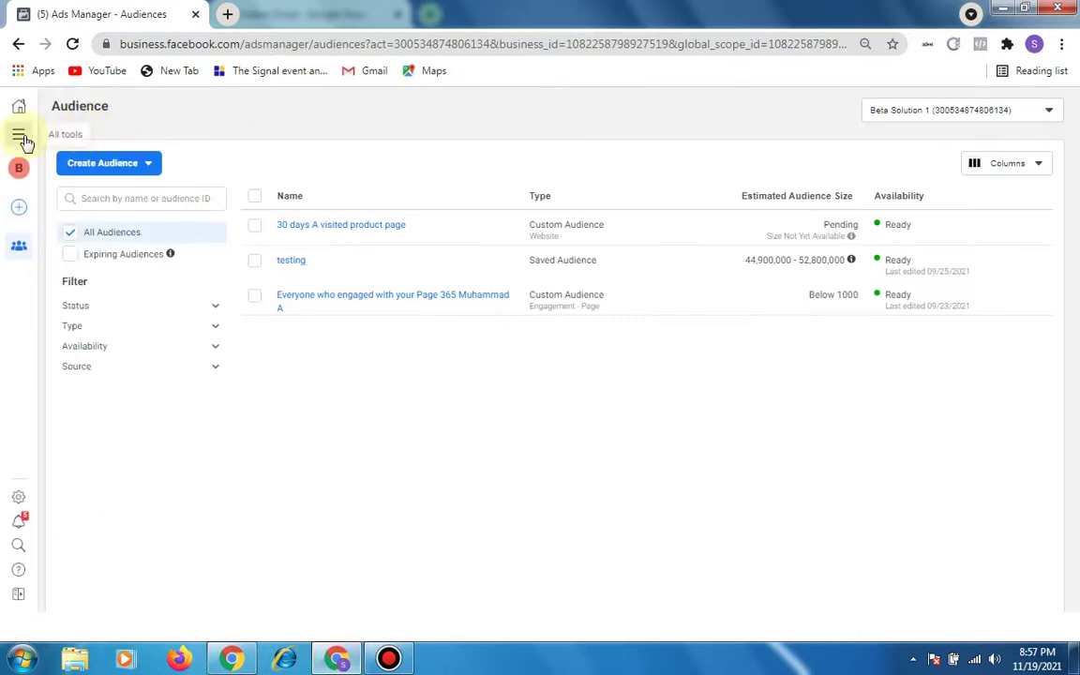
left_click(23, 138)
left_click(90, 191)
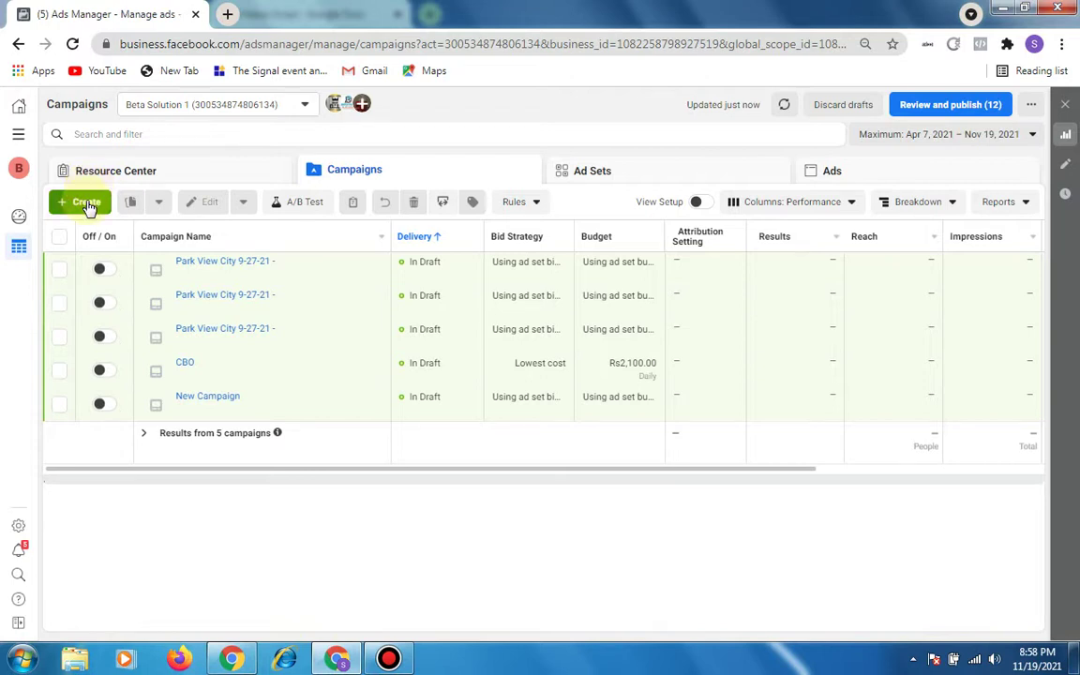
left_click(87, 203)
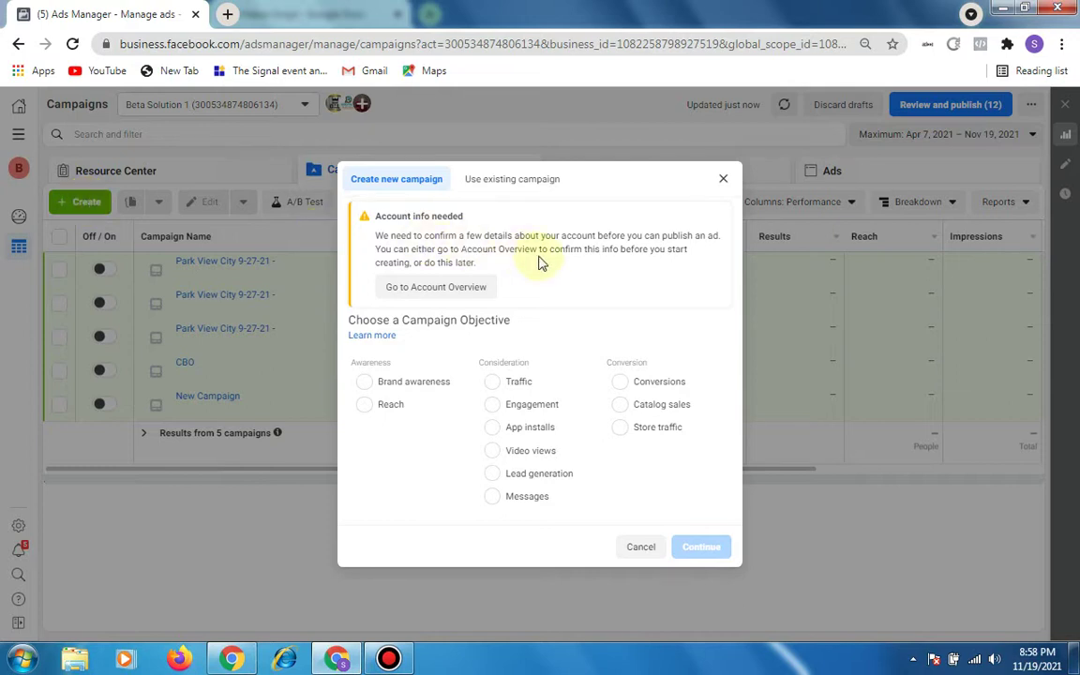
left_click(622, 385)
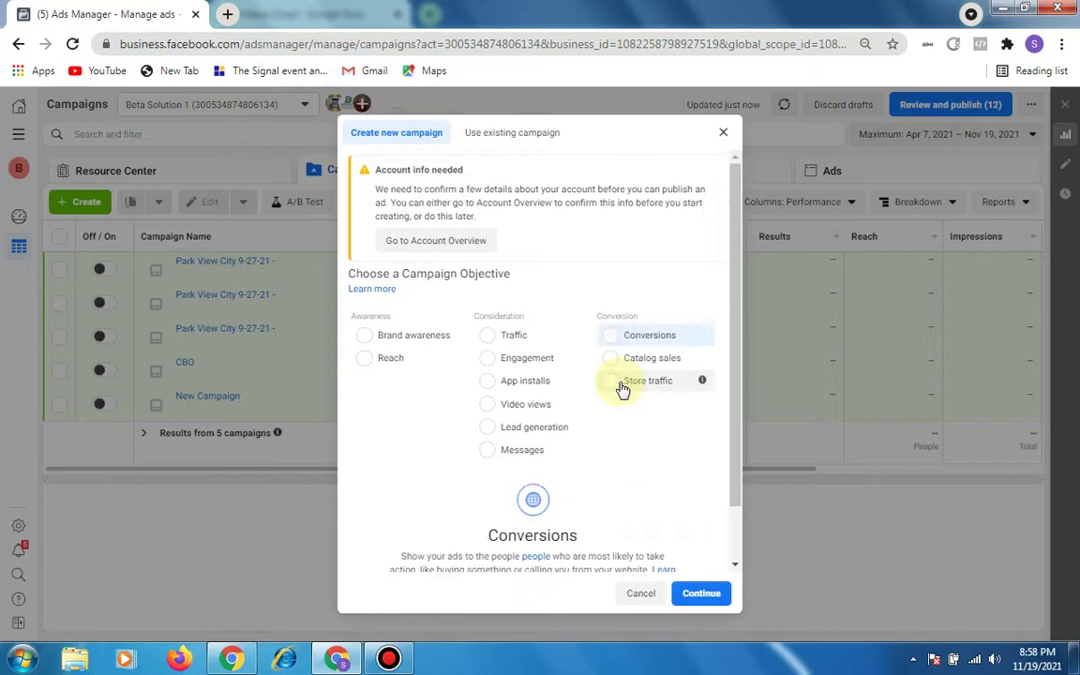
left_click(684, 594)
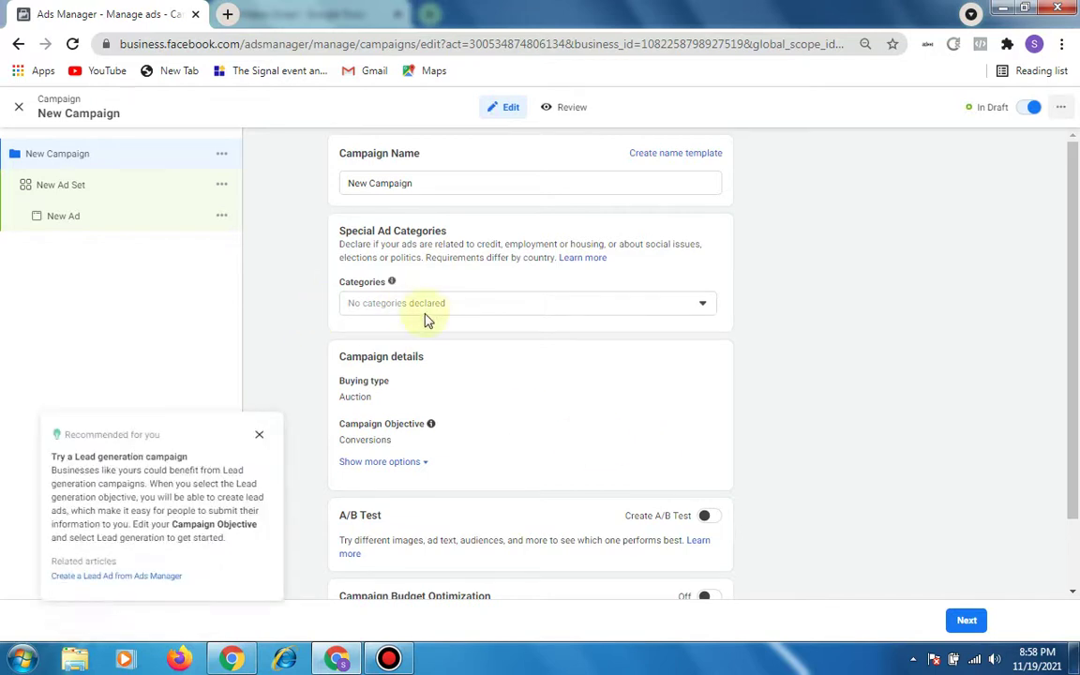
Step: Review the new campaign's settings and proceed to the conversion settings of its ad set
scroll(477, 325, "down", 1)
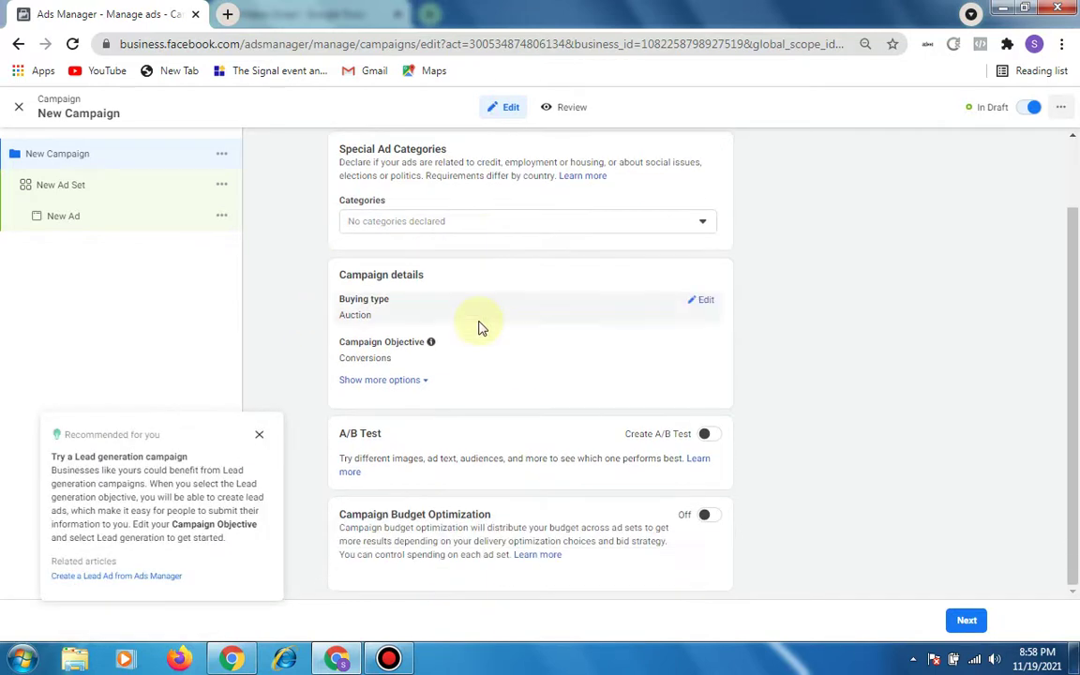
scroll(528, 403, "up", 1)
scroll(531, 402, "down", 1)
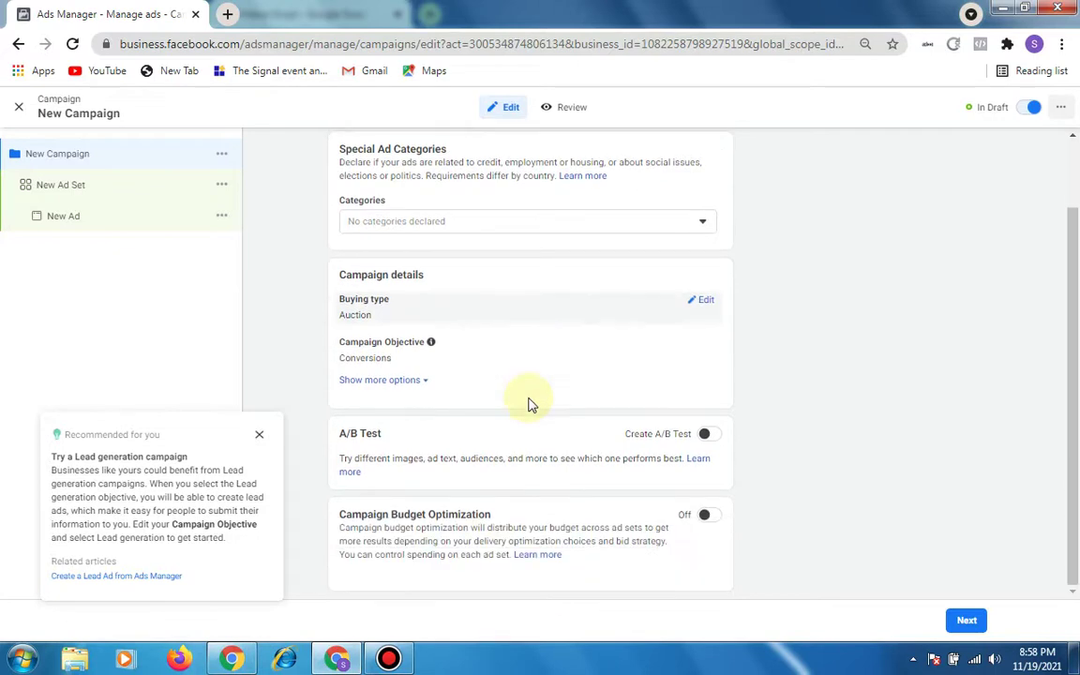
left_click(965, 624)
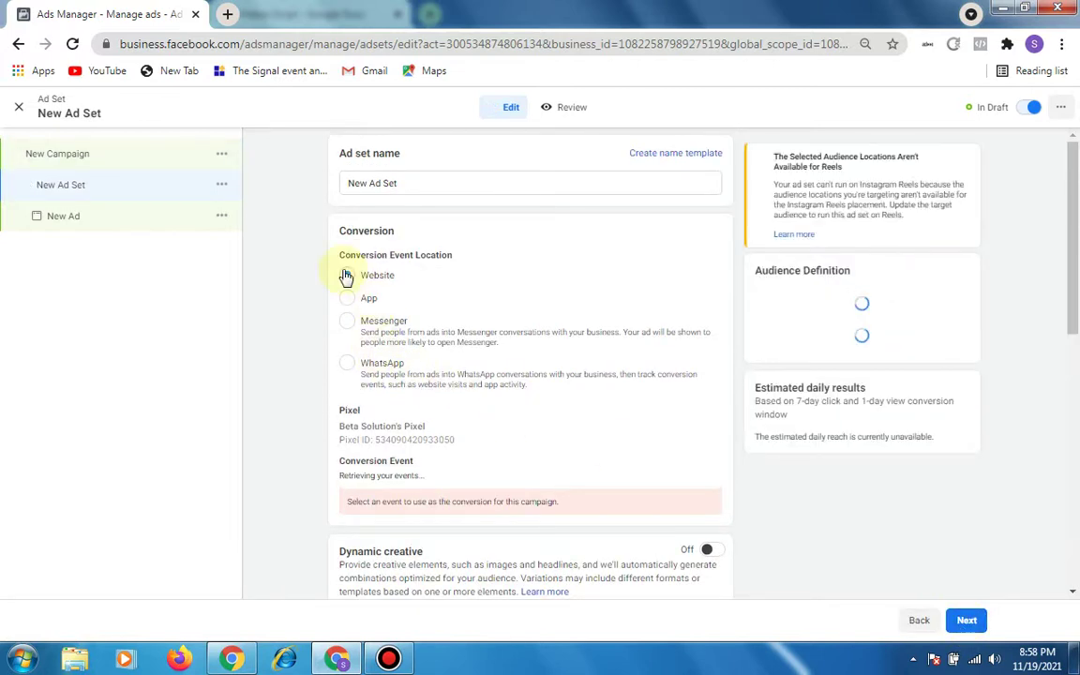
scroll(469, 355, "down", 2)
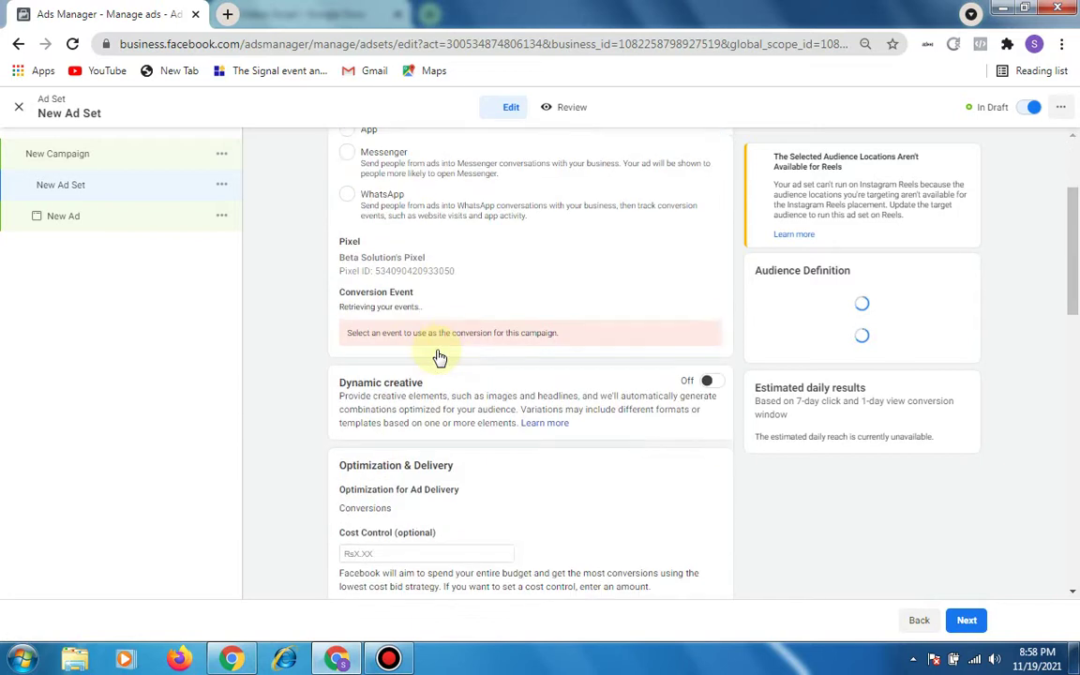
Step: Choose Purchase as the ad set's conversion event for the pixel
scroll(437, 356, "down", 2)
scroll(437, 356, "up", 2)
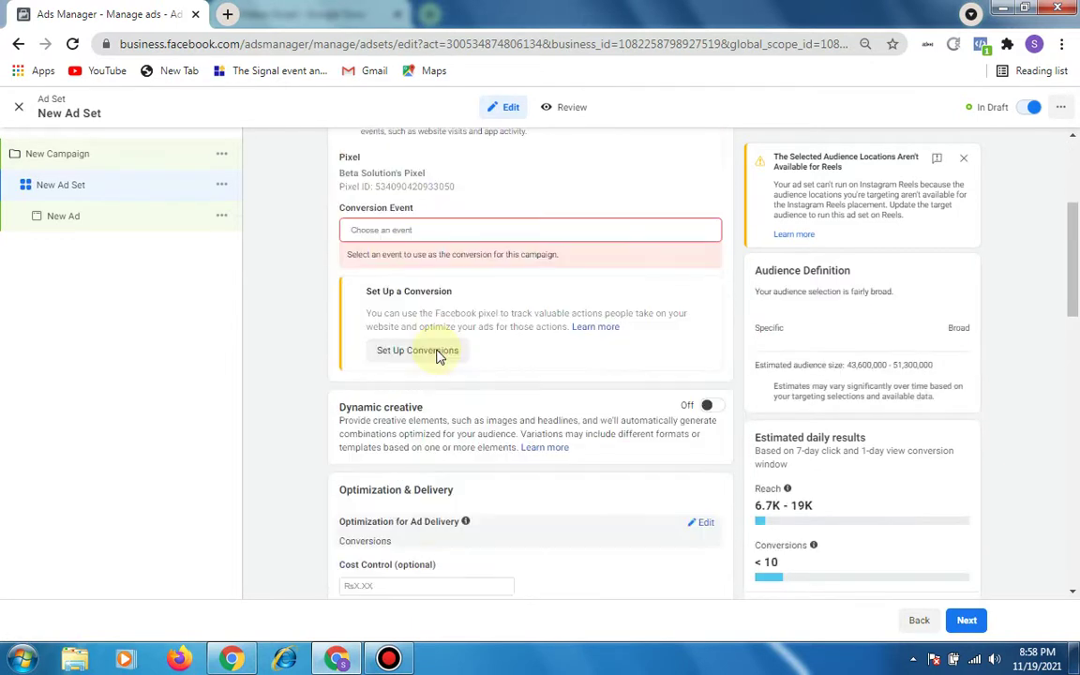
scroll(437, 356, "down", 1)
scroll(437, 356, "up", 2)
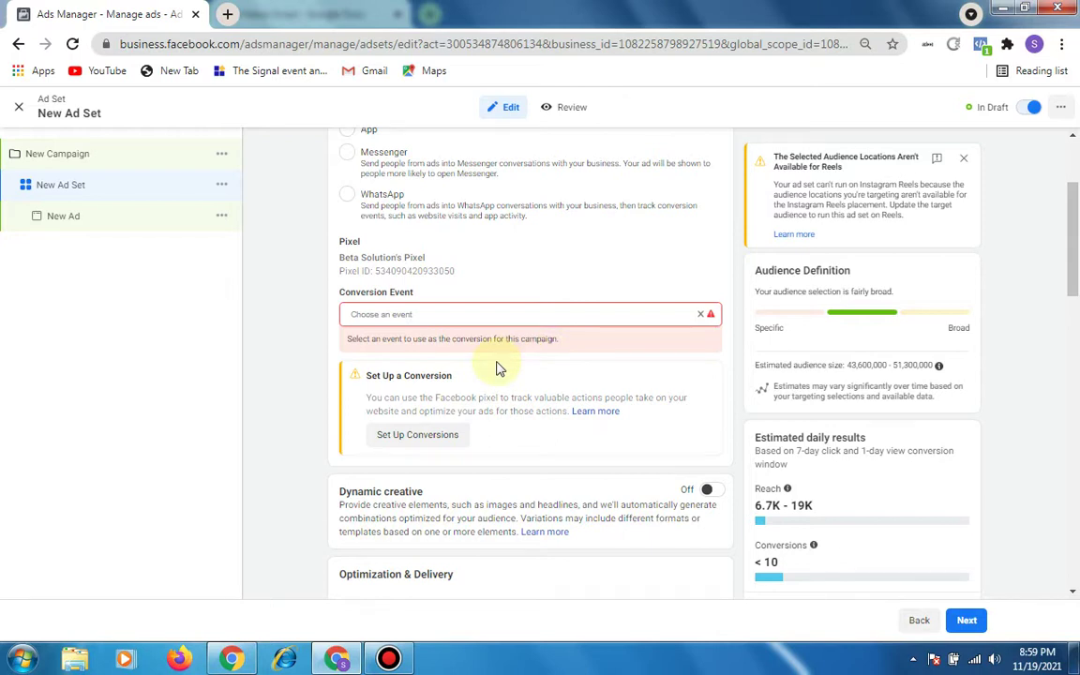
left_click(545, 315)
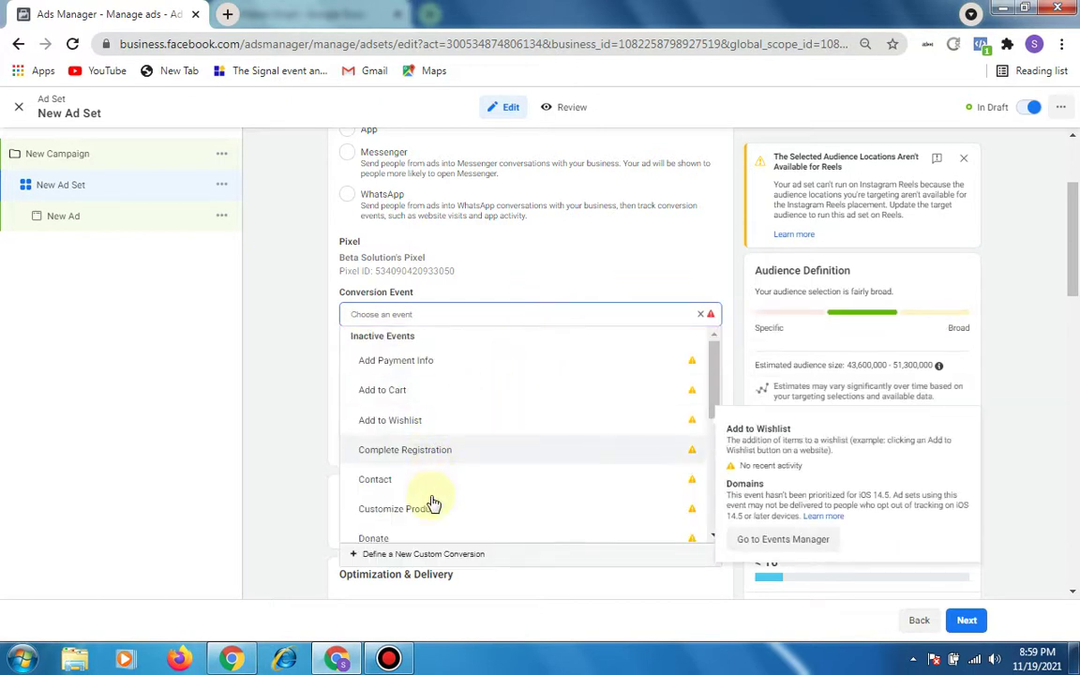
scroll(391, 439, "down", 2)
scroll(389, 437, "down", 3)
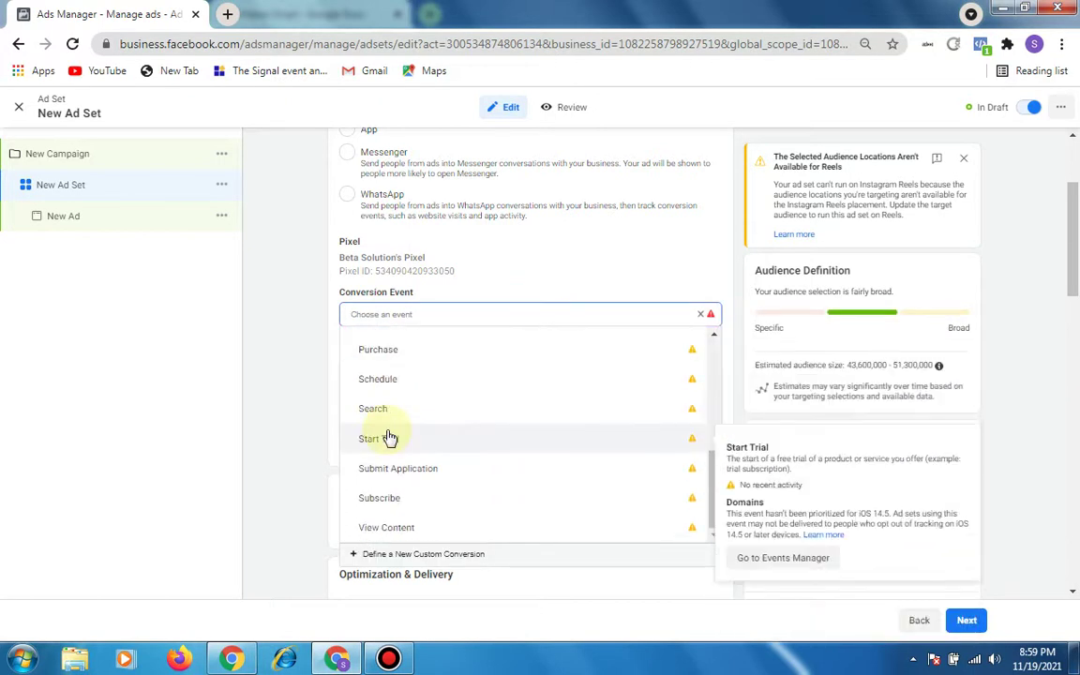
left_click(375, 352)
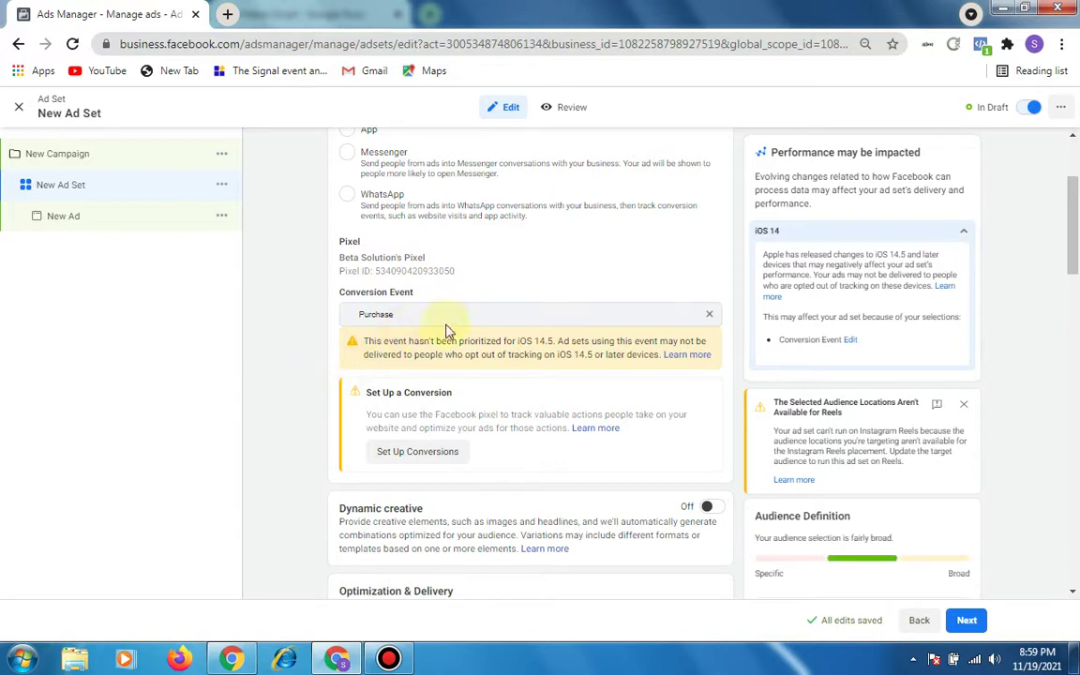
Step: Expand the additional Optimization & Delivery options and review the attribution, charging, delivery type and budget settings
scroll(511, 361, "down", 3)
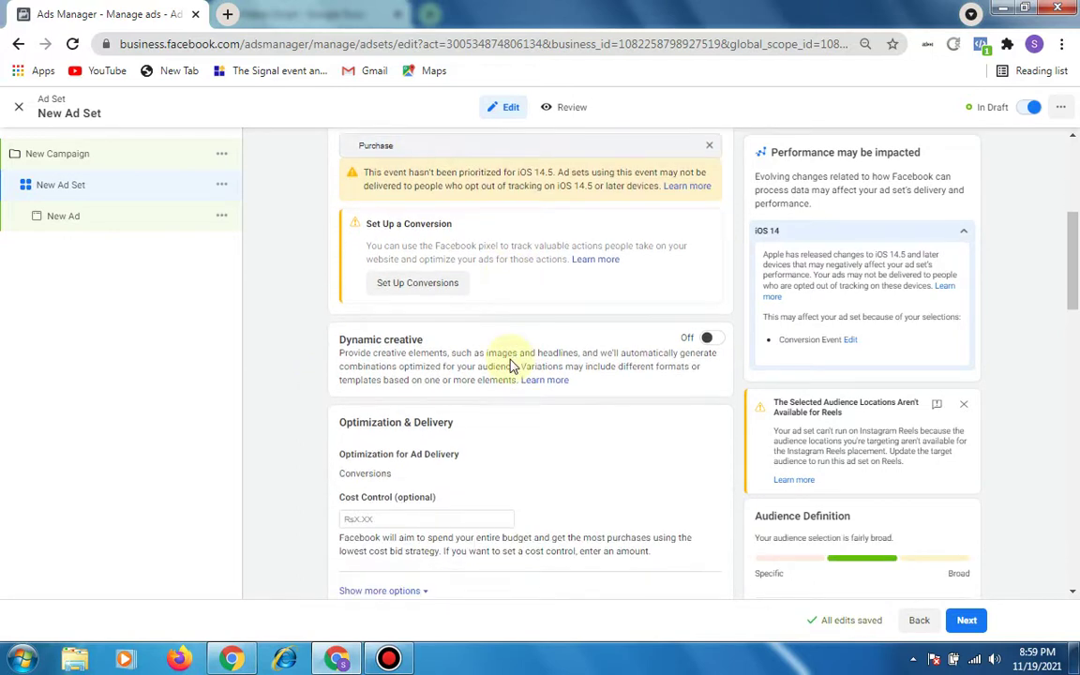
scroll(510, 364, "down", 3)
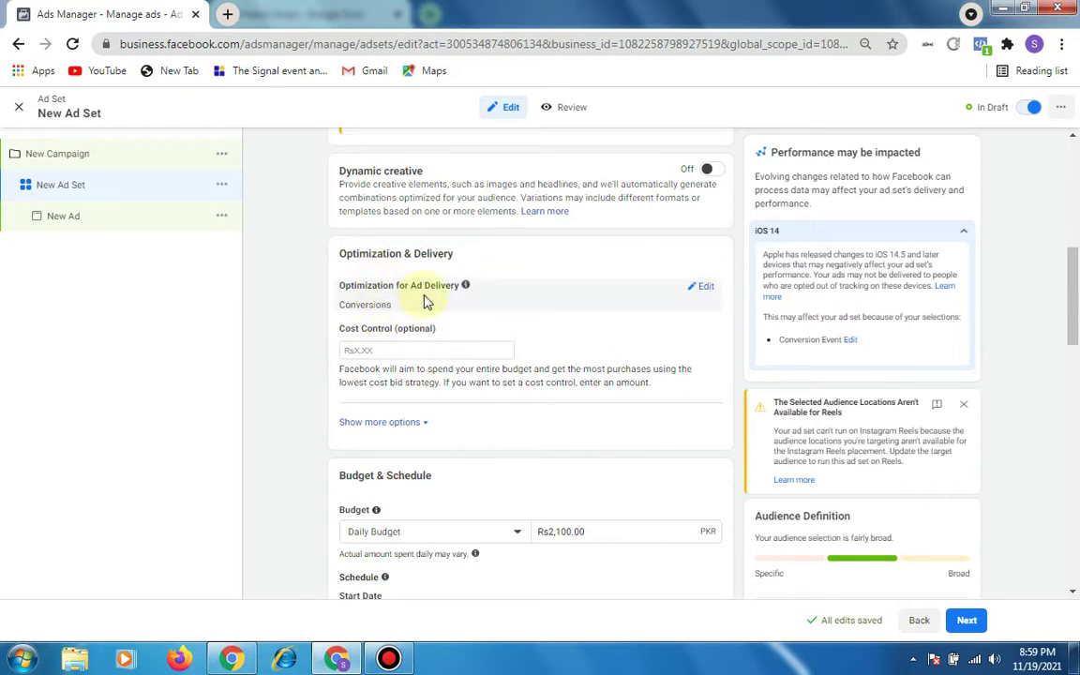
scroll(520, 337, "down", 2)
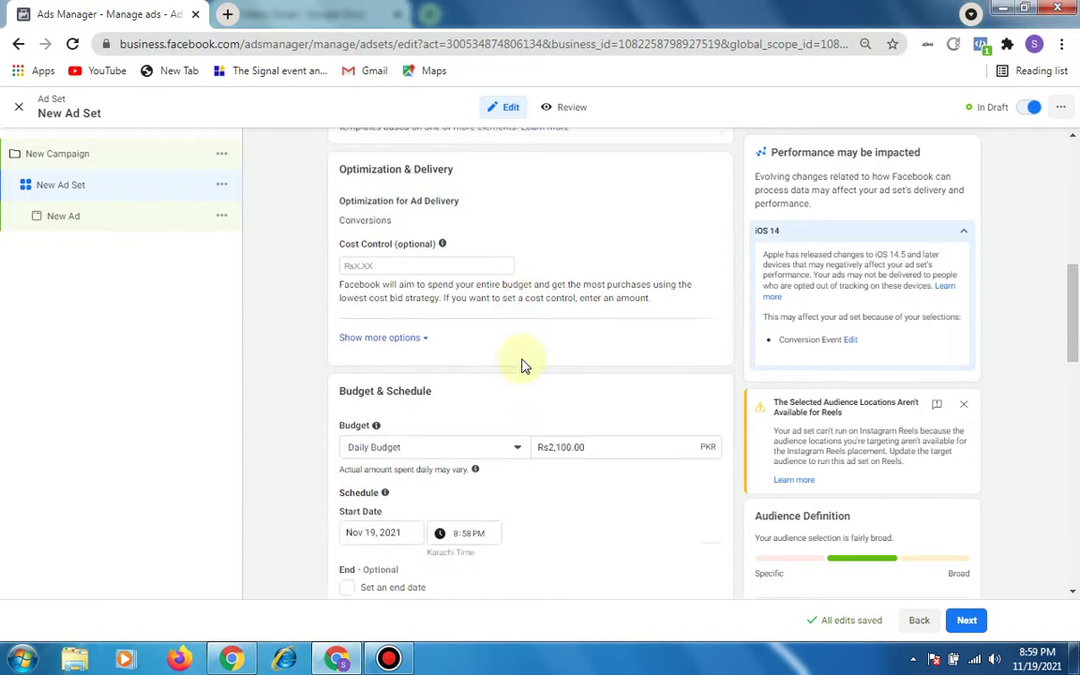
left_click(409, 340)
scroll(417, 345, "down", 1)
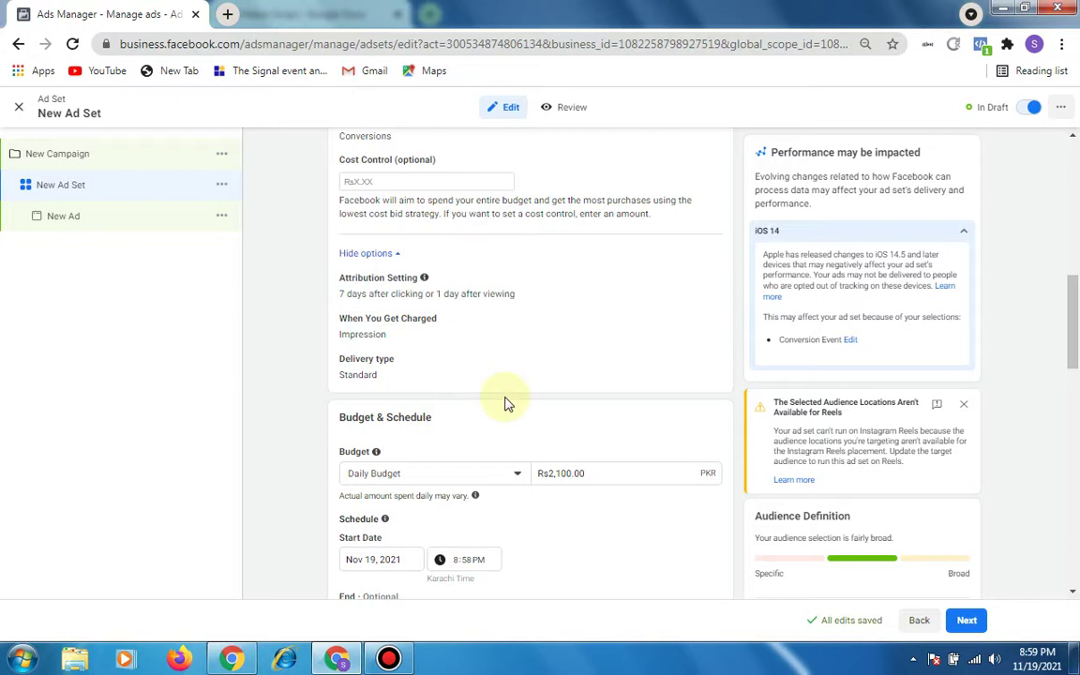
scroll(542, 403, "down", 2)
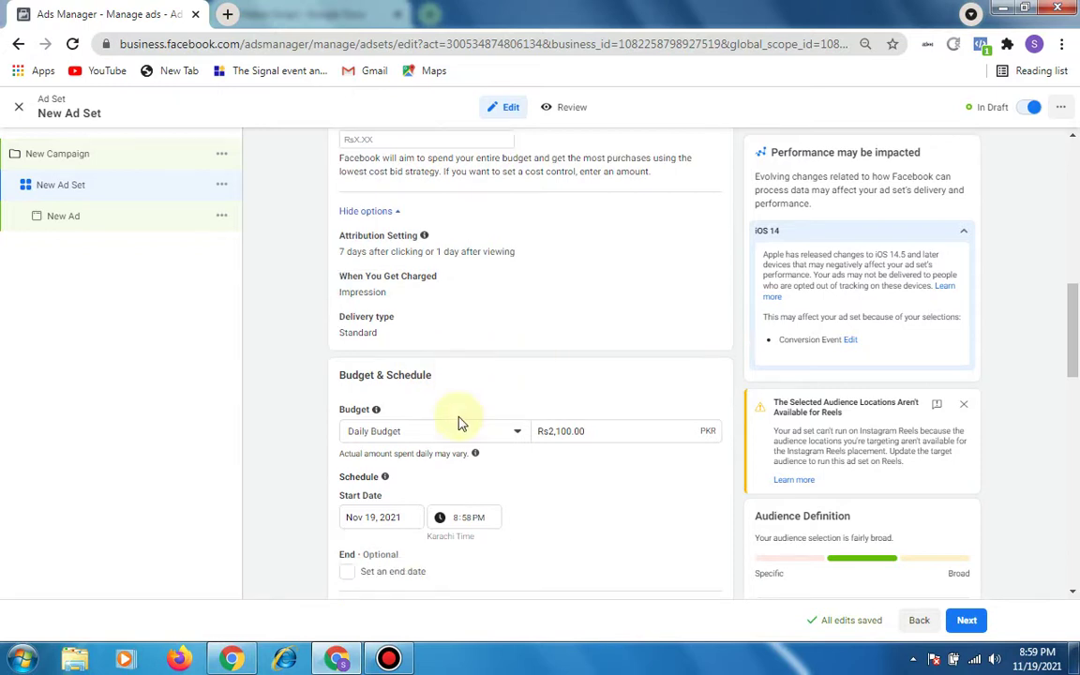
mouse_move(476, 412)
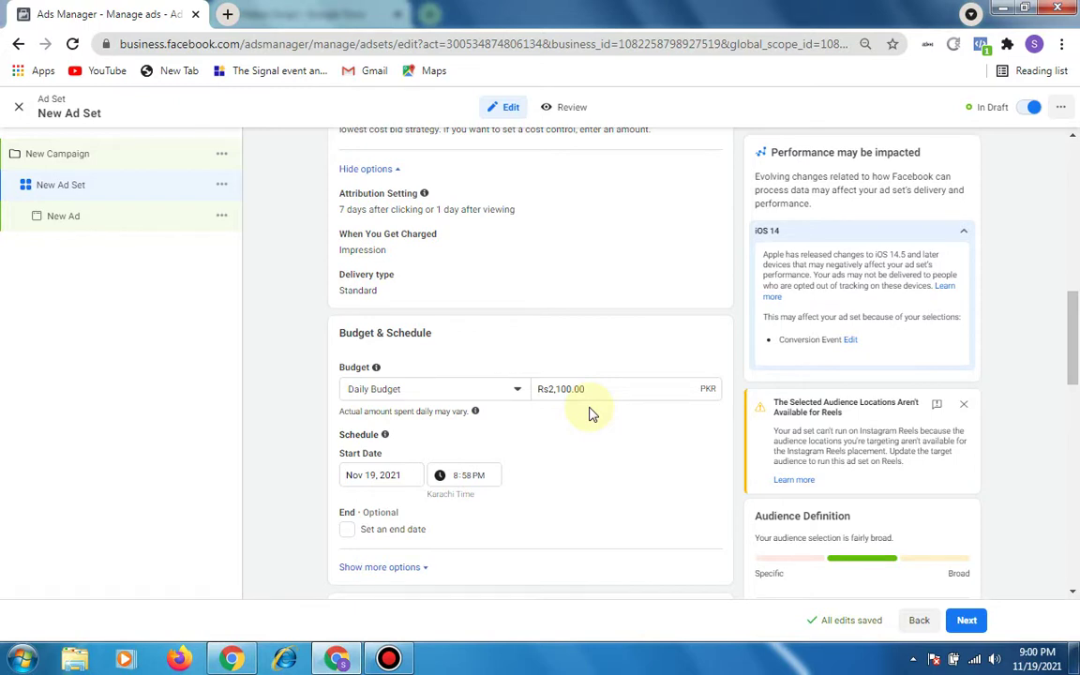
Step: Switch the ad set's budget type to Lifetime Budget
scroll(590, 412, "down", 2)
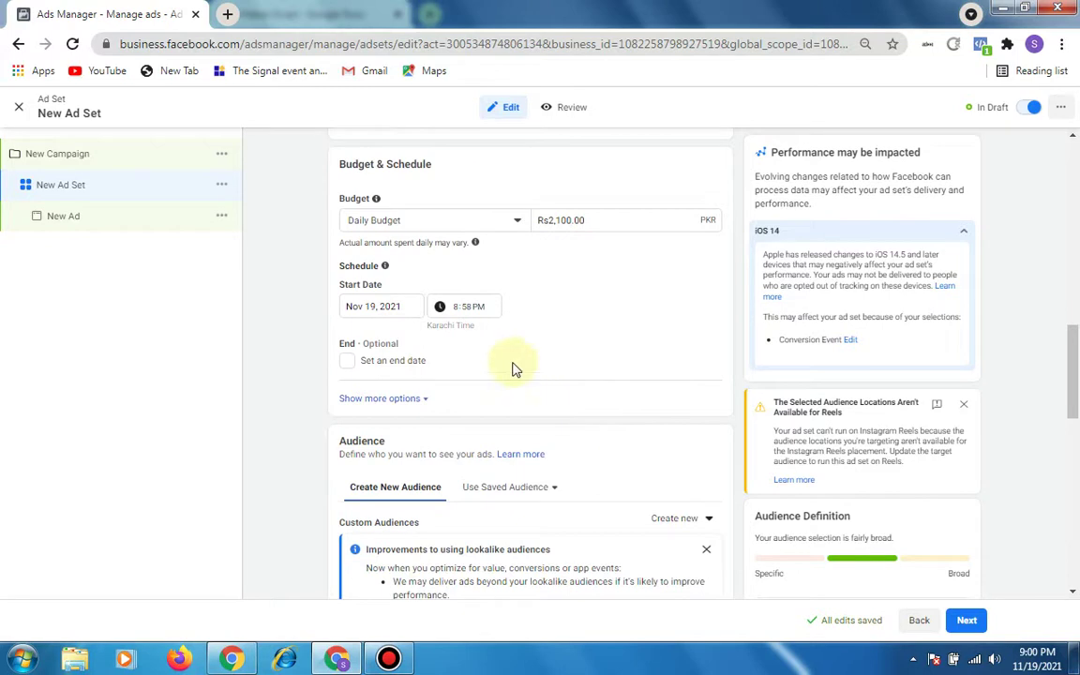
left_click(409, 222)
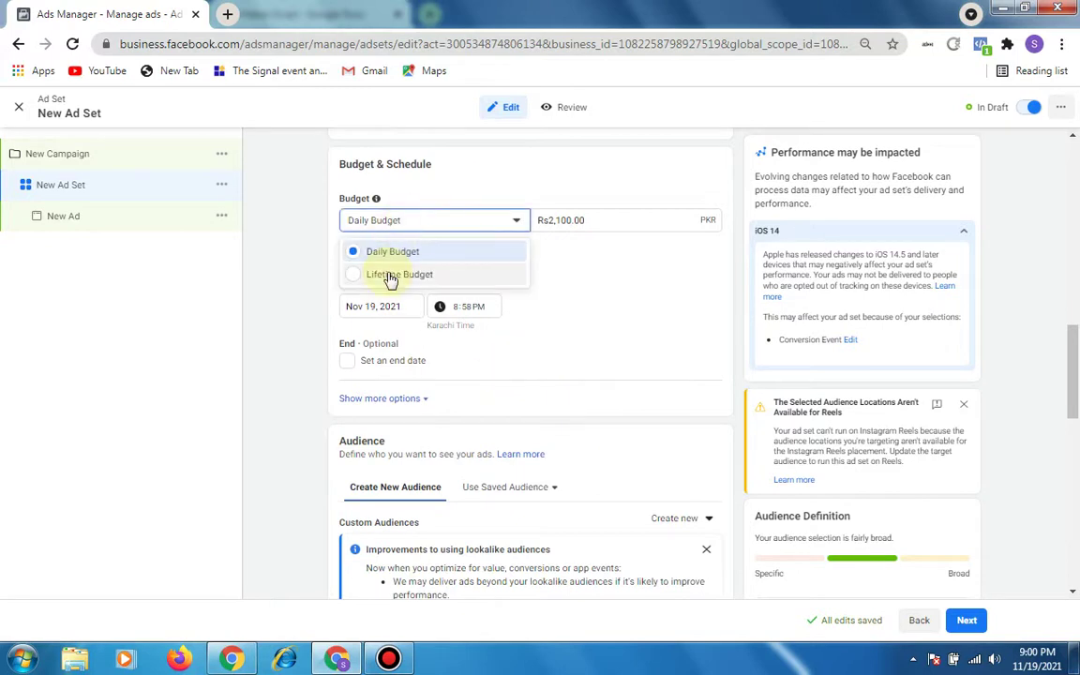
left_click(395, 276)
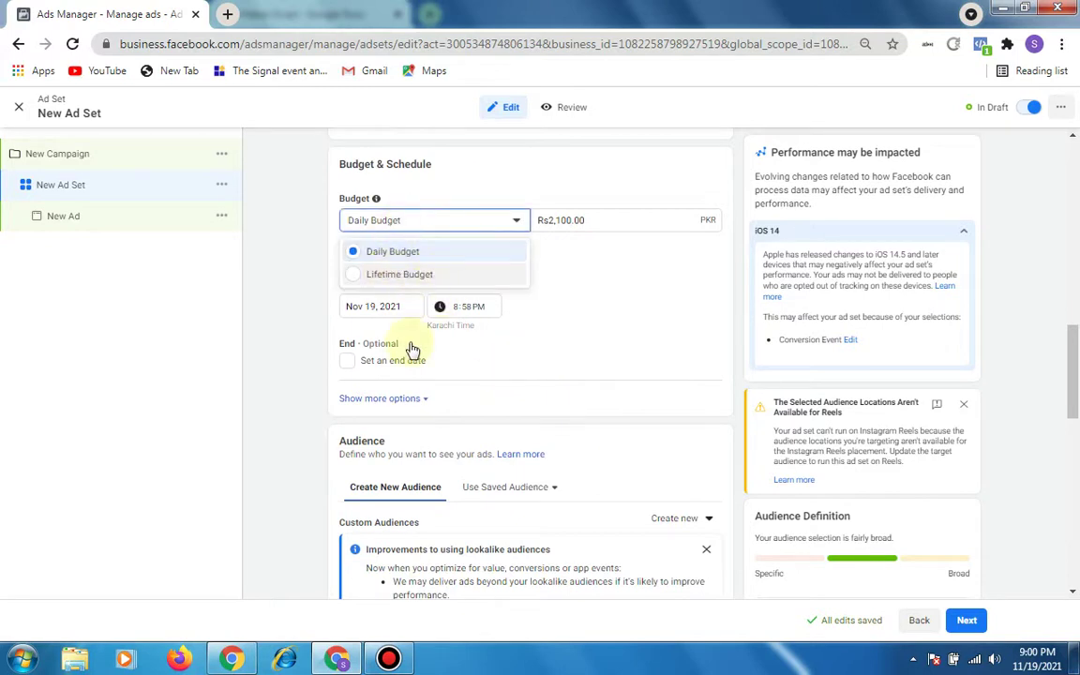
Step: Reveal the ad scheduling option under Budget & Schedule and set the ads to run on a schedule
left_click(377, 397)
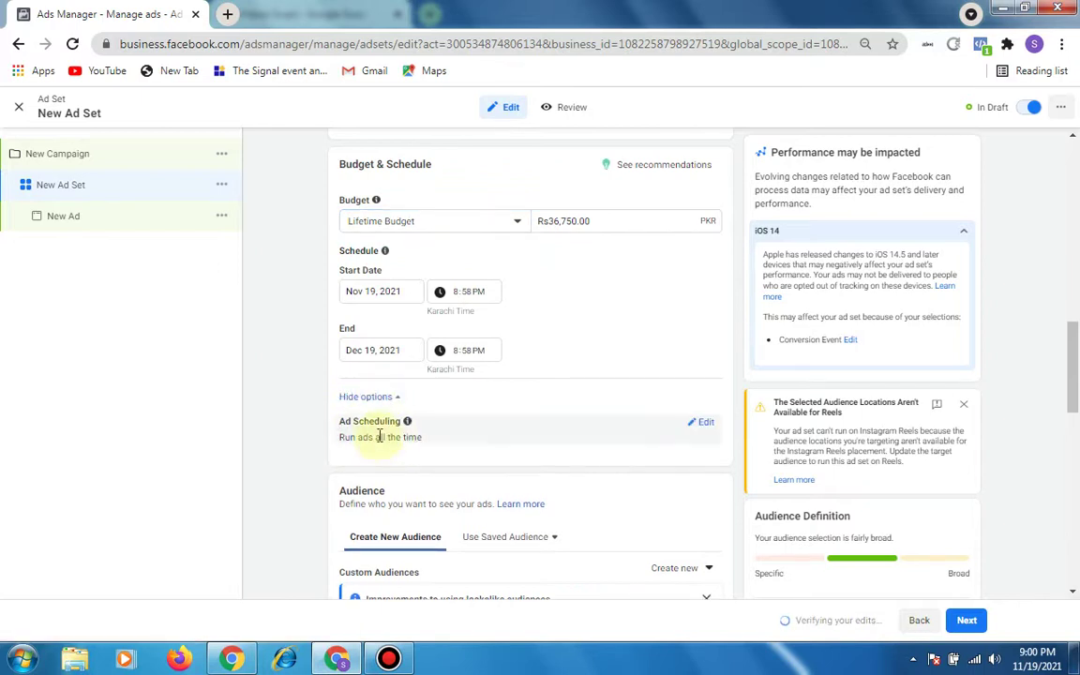
left_click(705, 427)
scroll(482, 414, "down", 3)
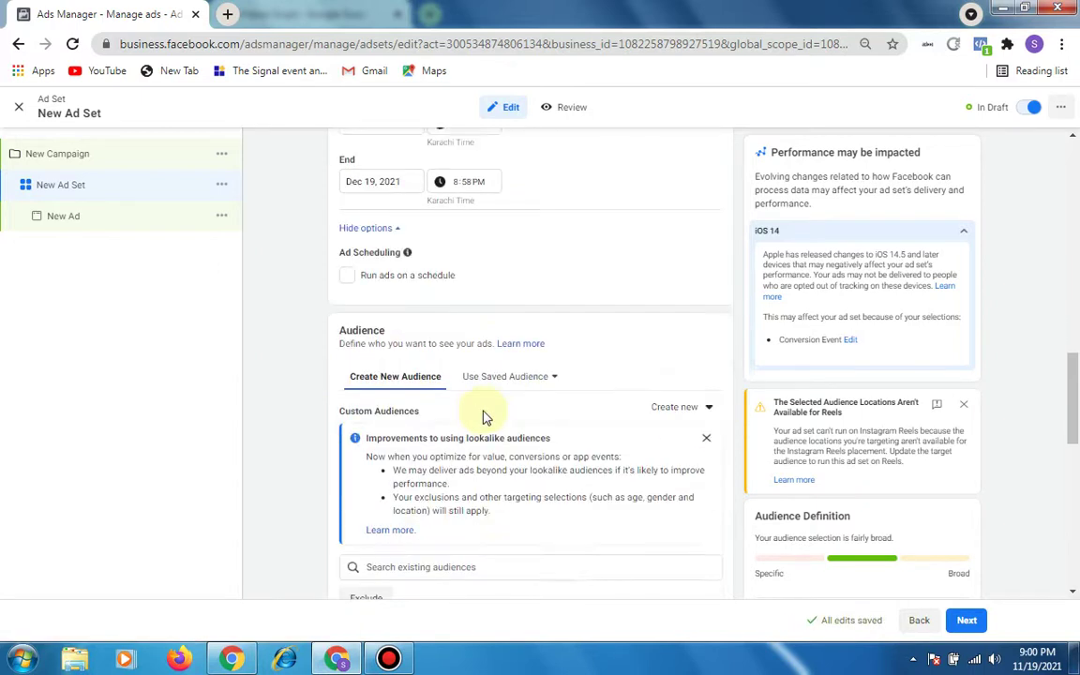
scroll(497, 345, "up", 2)
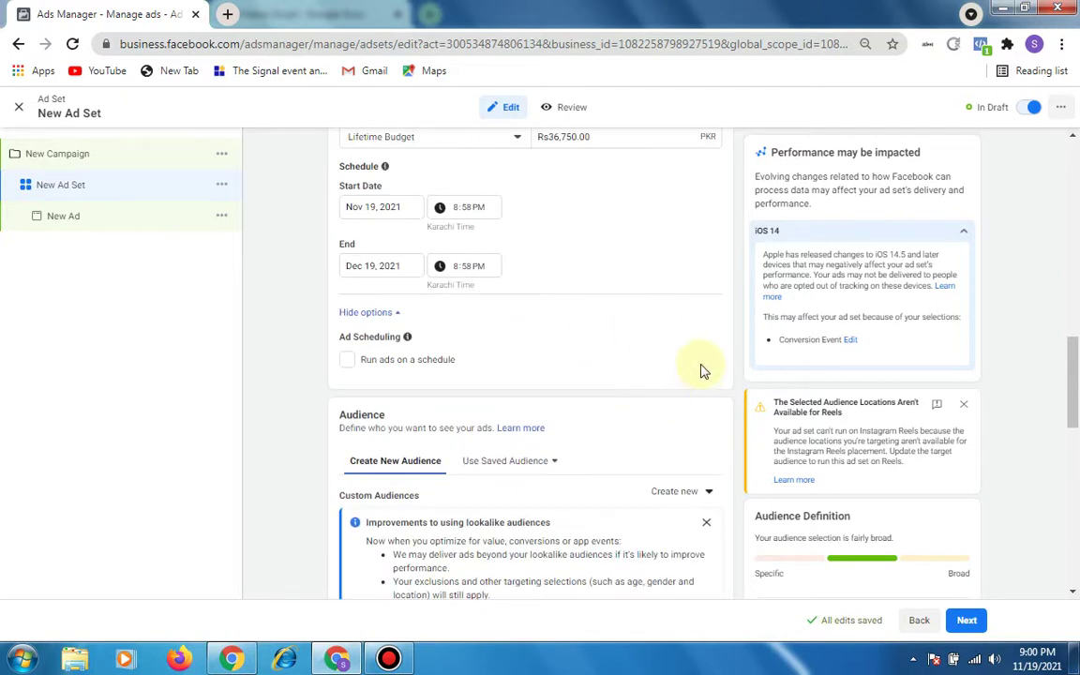
left_click(348, 362)
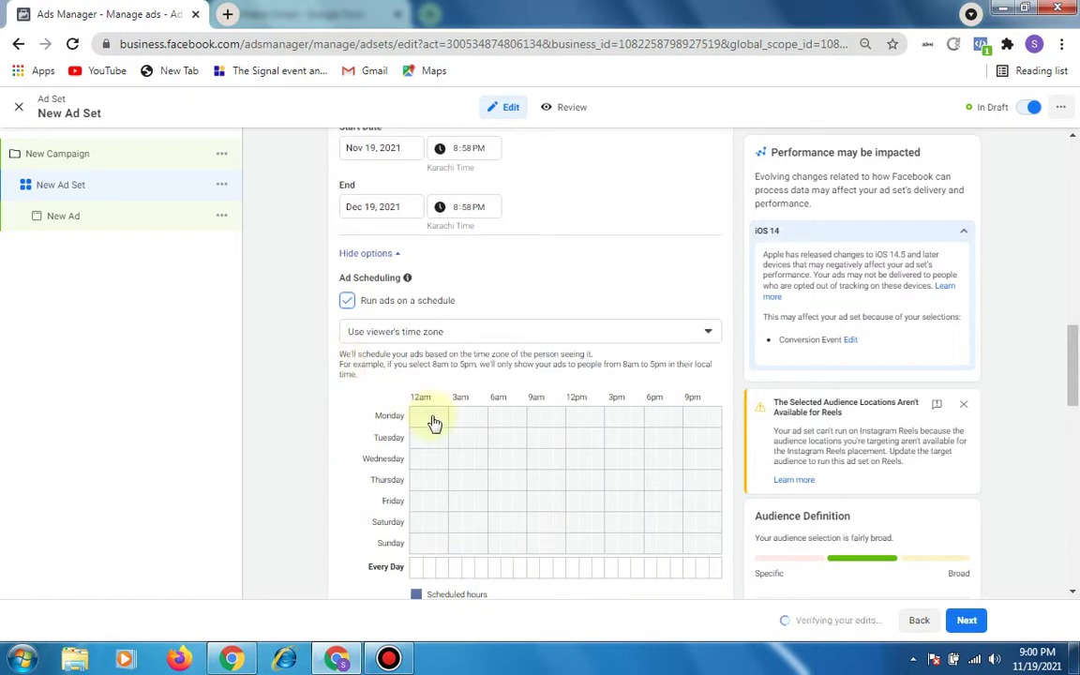
Step: Schedule the ads for Monday 4am to 7am, Thursday 4am to 7pm and all day Sunday
left_click_drag(473, 429, 503, 428)
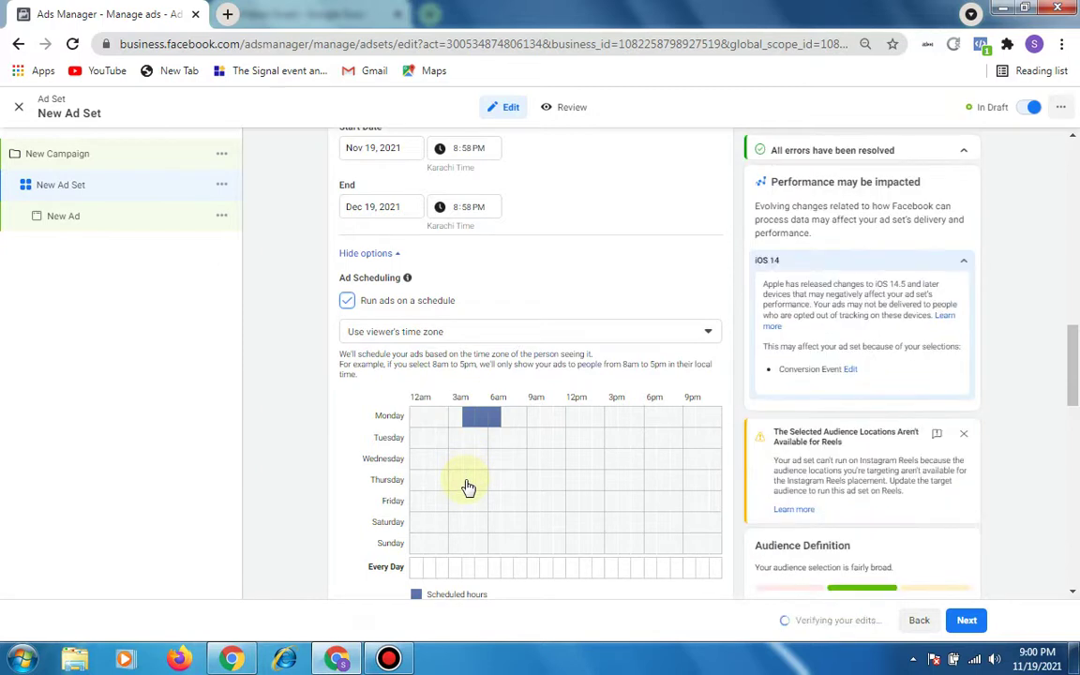
left_click_drag(467, 483, 658, 481)
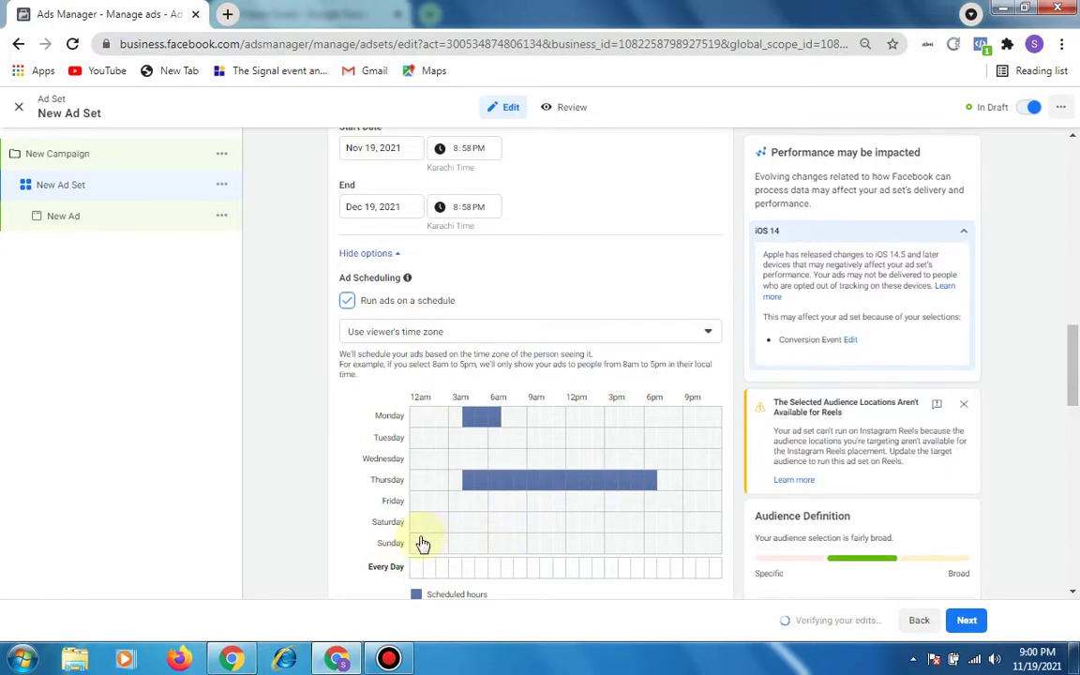
left_click_drag(419, 549, 713, 553)
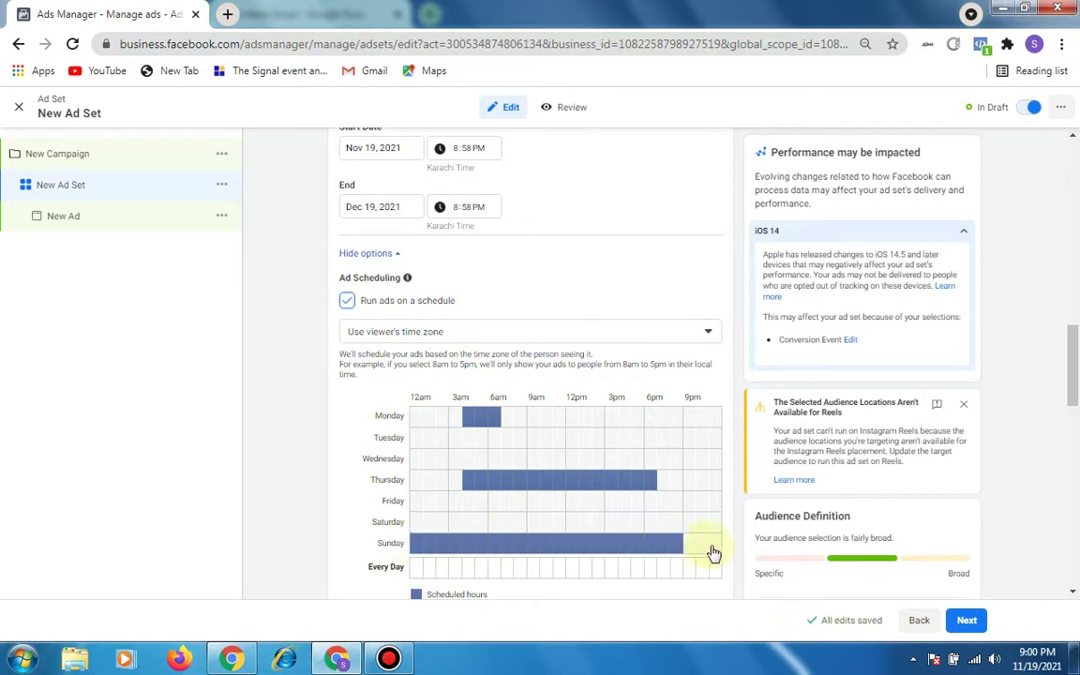
Step: Dismiss the lookalike audience notice and add the custom audience "30 days A visited product page" to the ad set
scroll(356, 498, "down", 3)
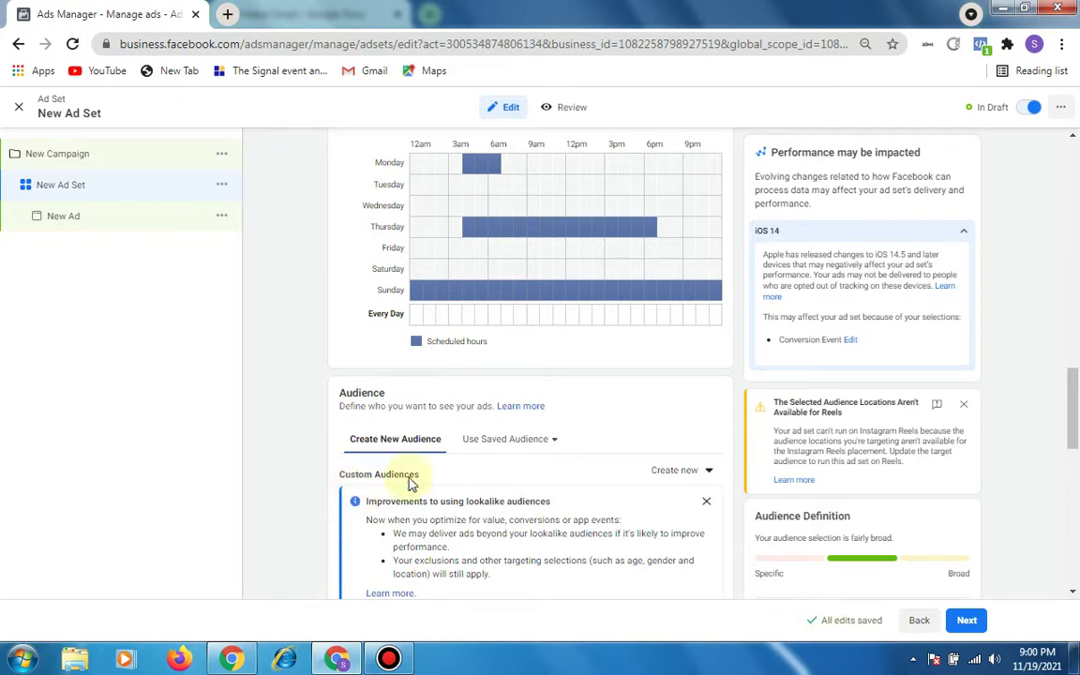
scroll(476, 472, "down", 2)
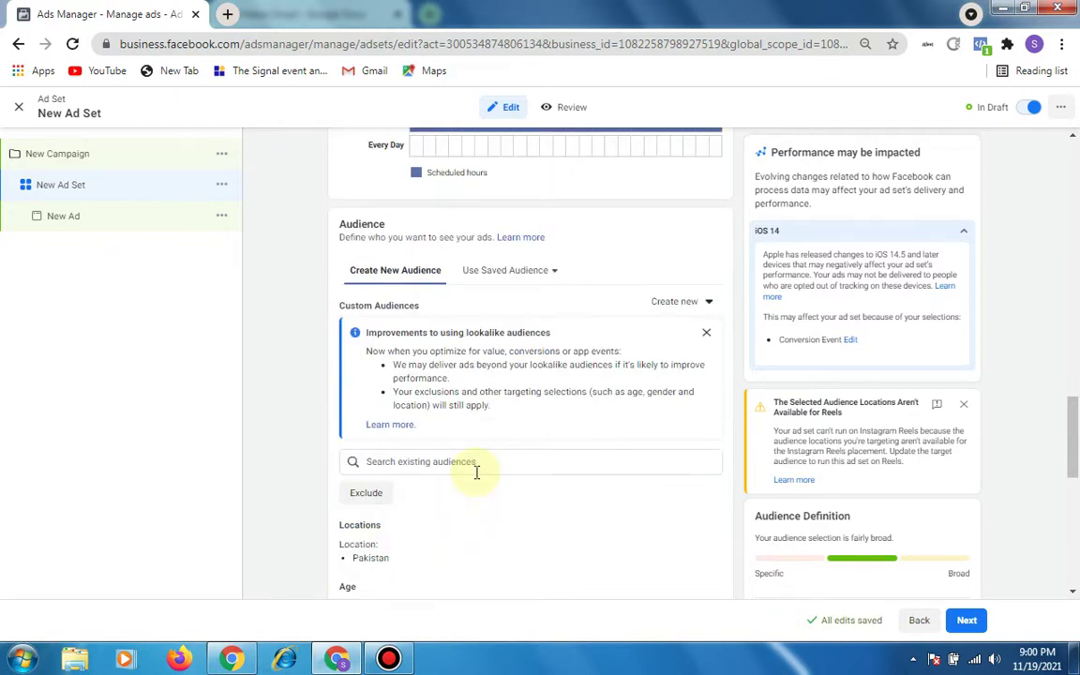
left_click(420, 466)
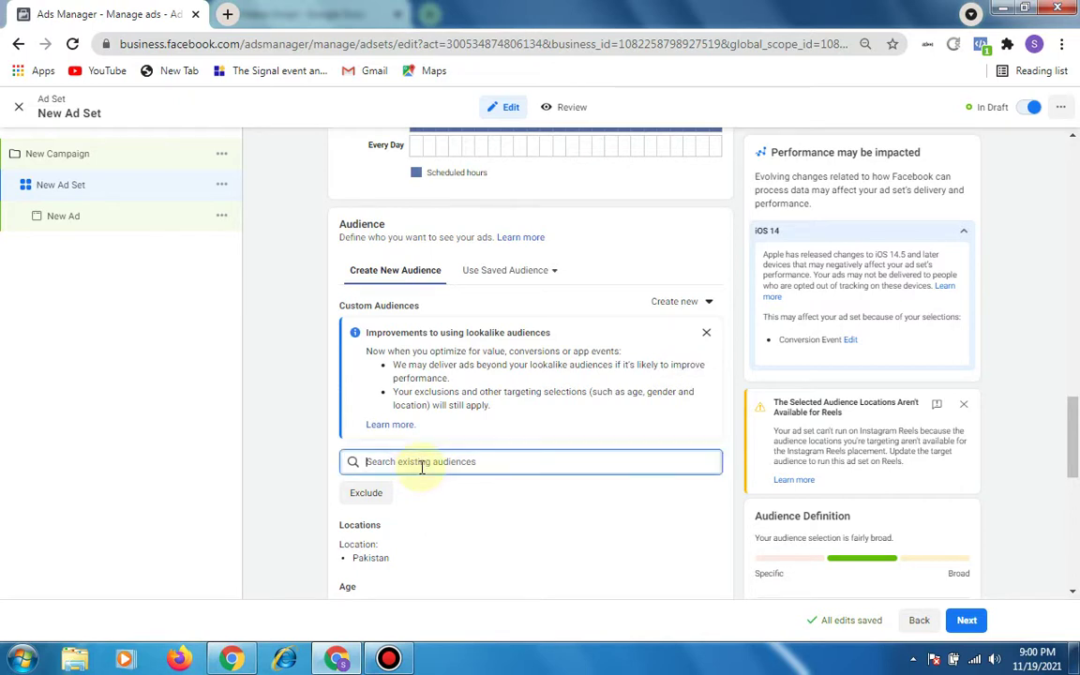
left_click(705, 333)
left_click(518, 328)
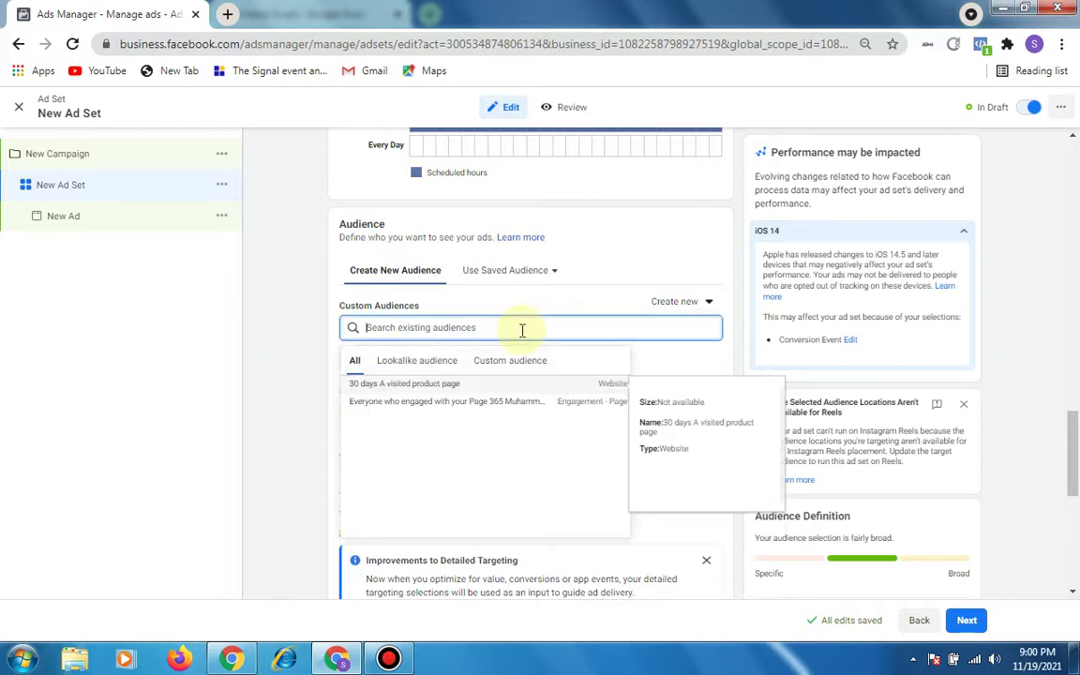
left_click(403, 384)
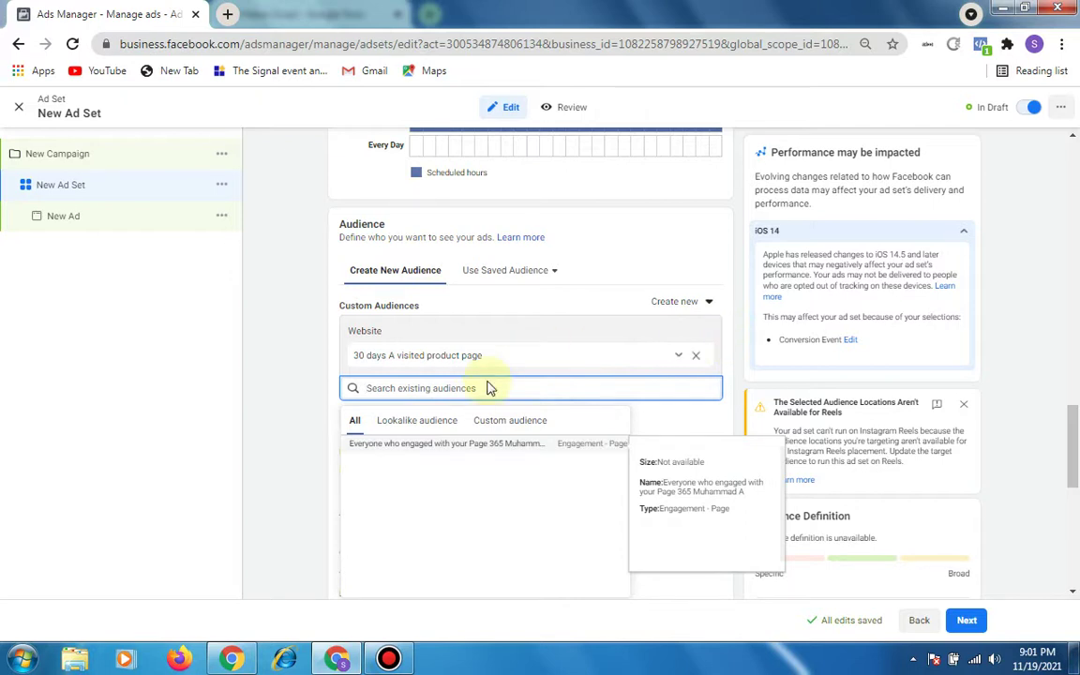
scroll(422, 375, "down", 2)
left_click(328, 343)
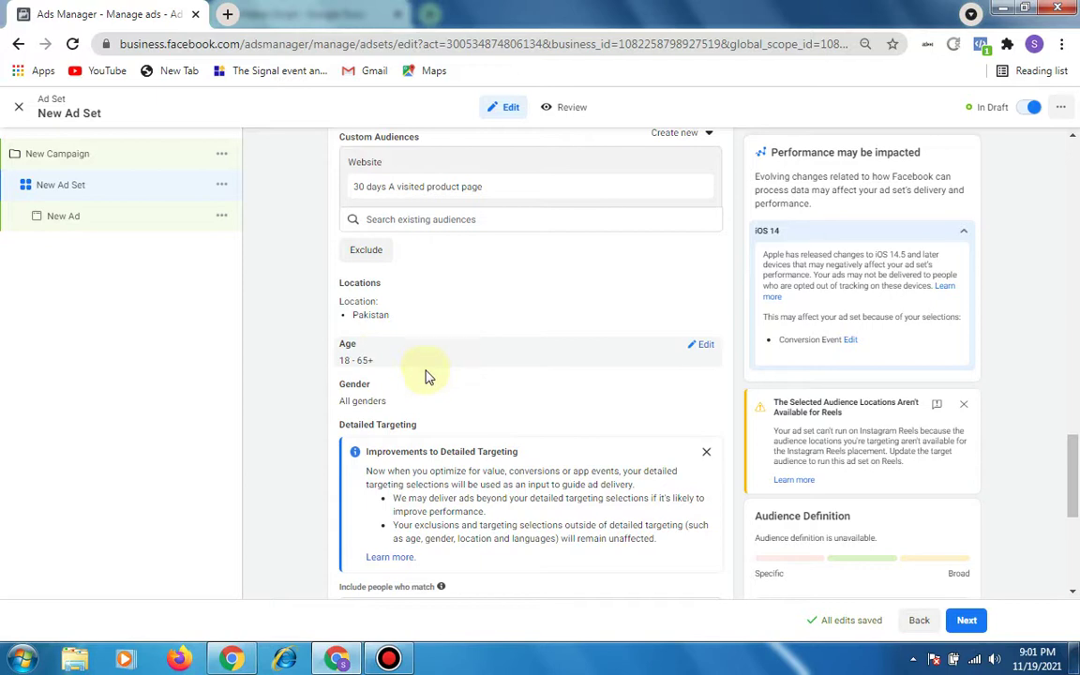
Step: Expand the additional targeting options below Languages in the ad set's Audience section
scroll(422, 400, "down", 3)
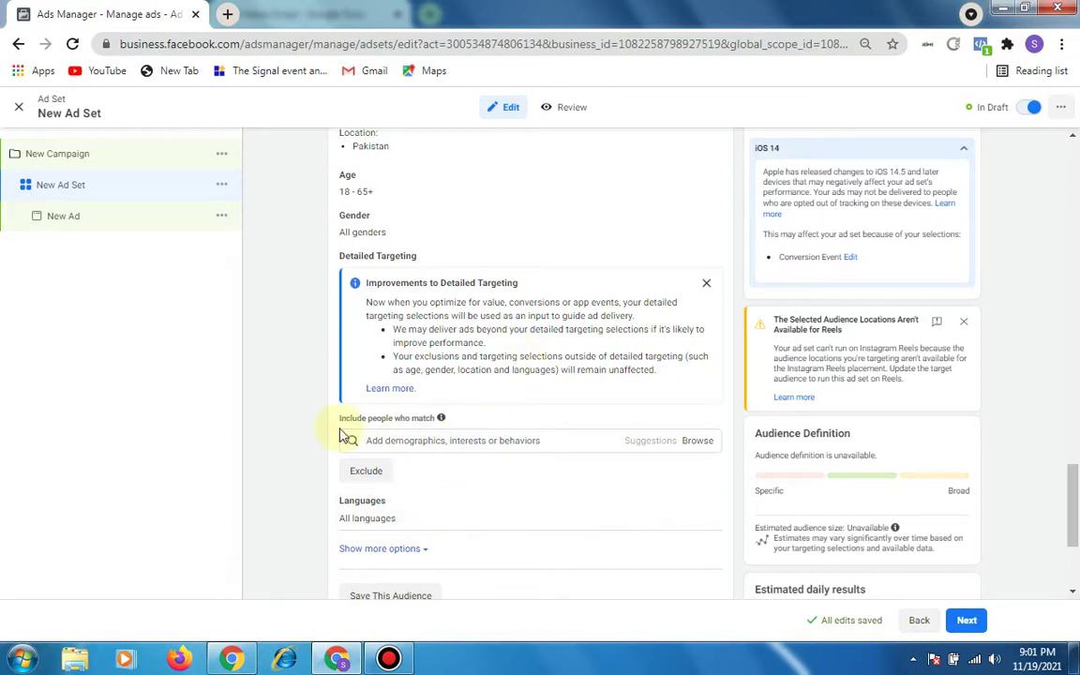
scroll(337, 416, "up", 1)
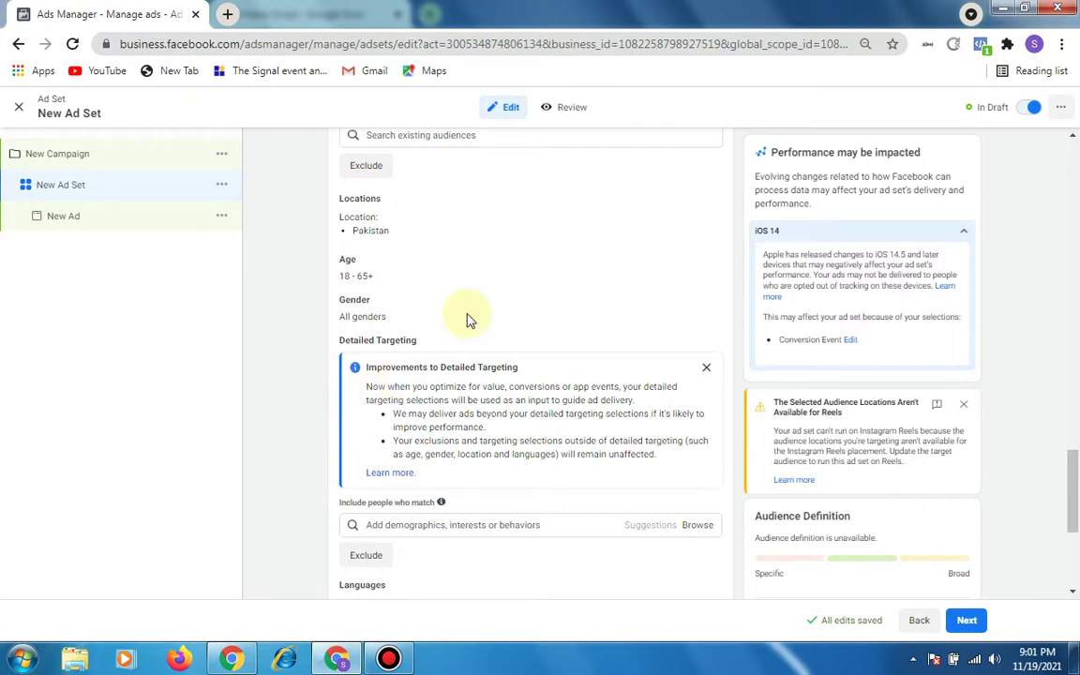
scroll(465, 319, "down", 3)
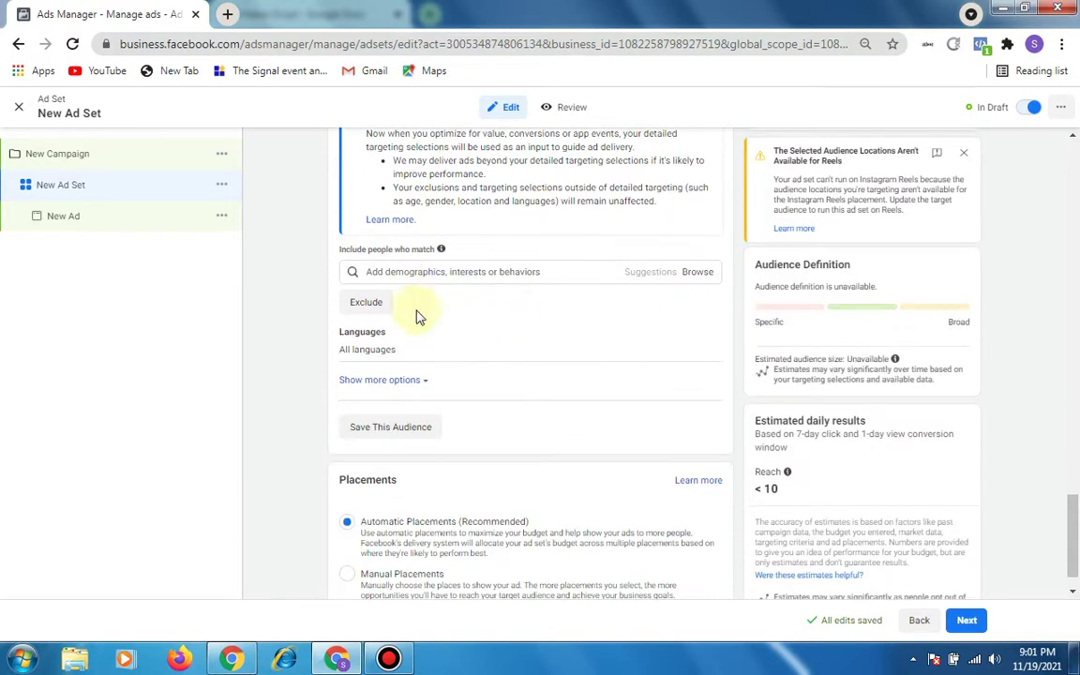
scroll(419, 342, "down", 1)
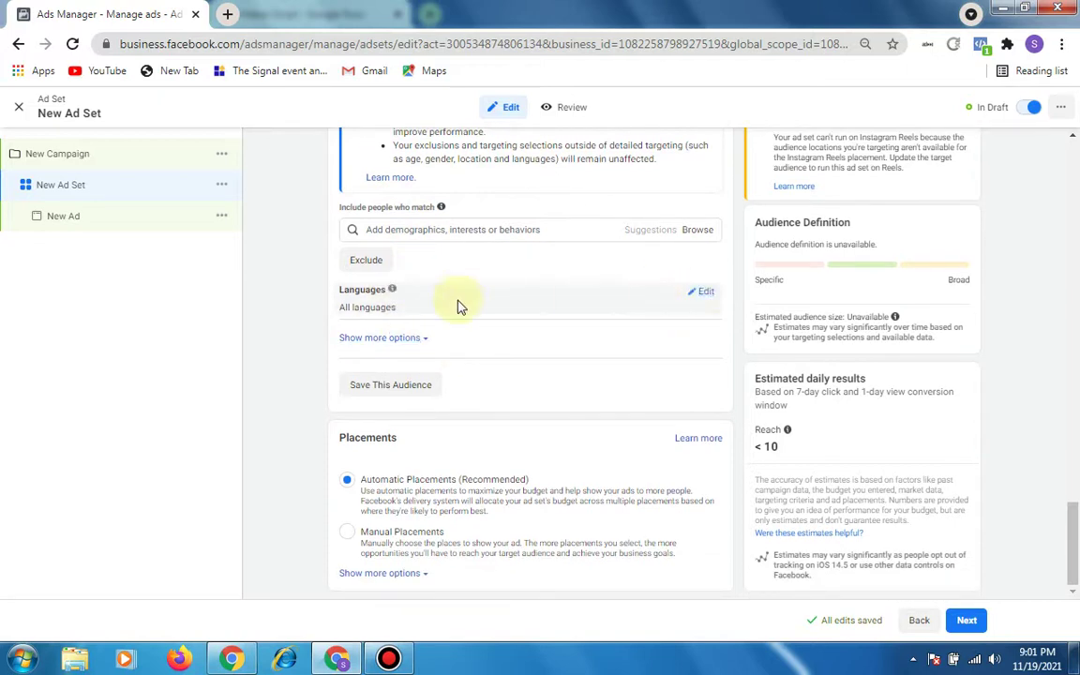
left_click(386, 340)
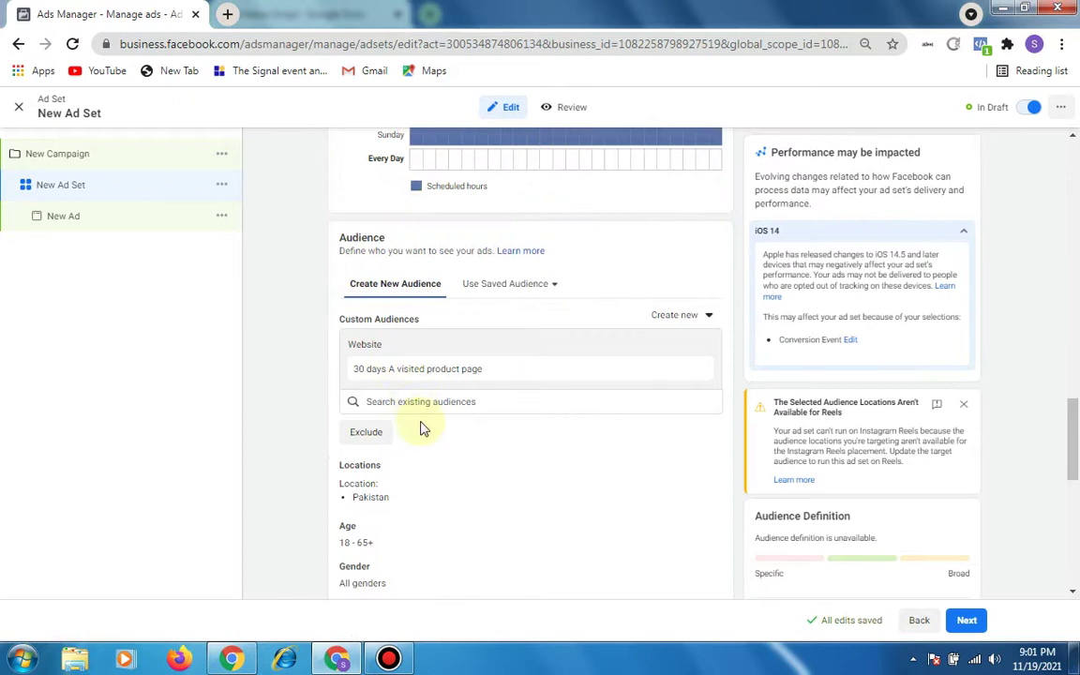
Step: Open the audience's Connections setting for editing and view the available connection types without selecting one
scroll(417, 412, "down", 4)
scroll(440, 487, "down", 2)
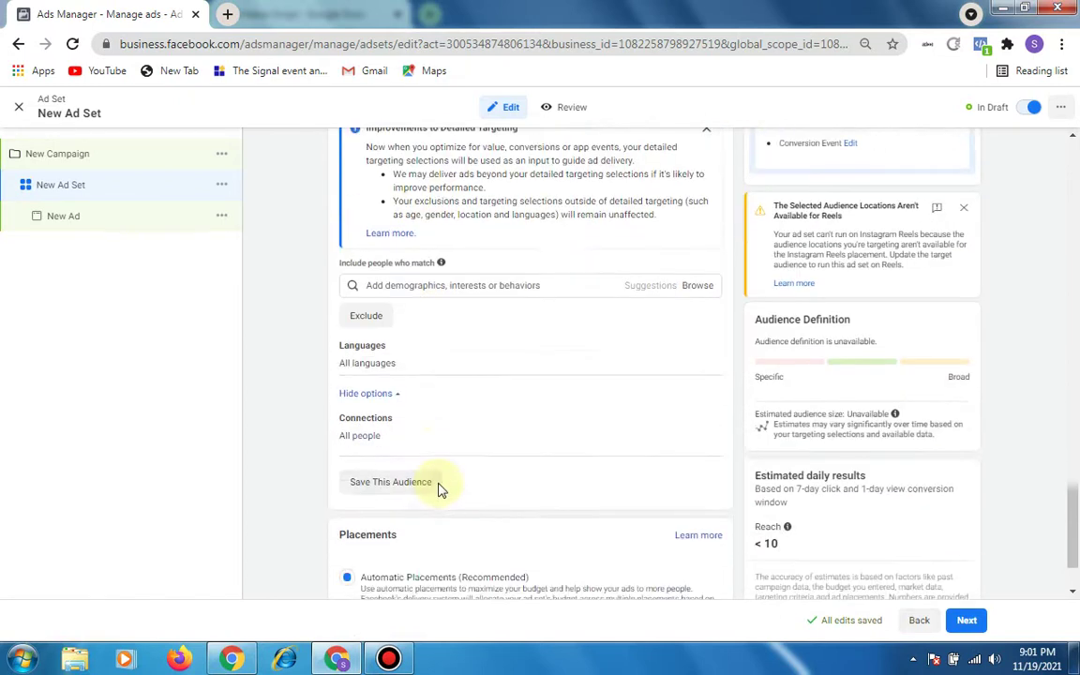
mouse_move(362, 416)
left_click(707, 426)
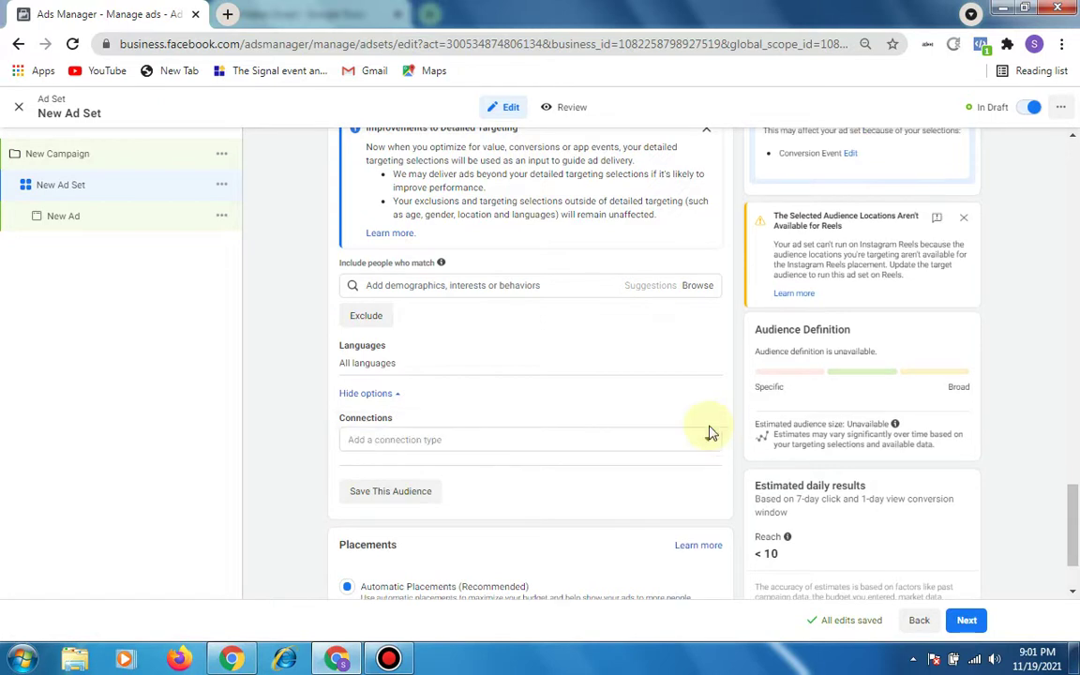
left_click(616, 446)
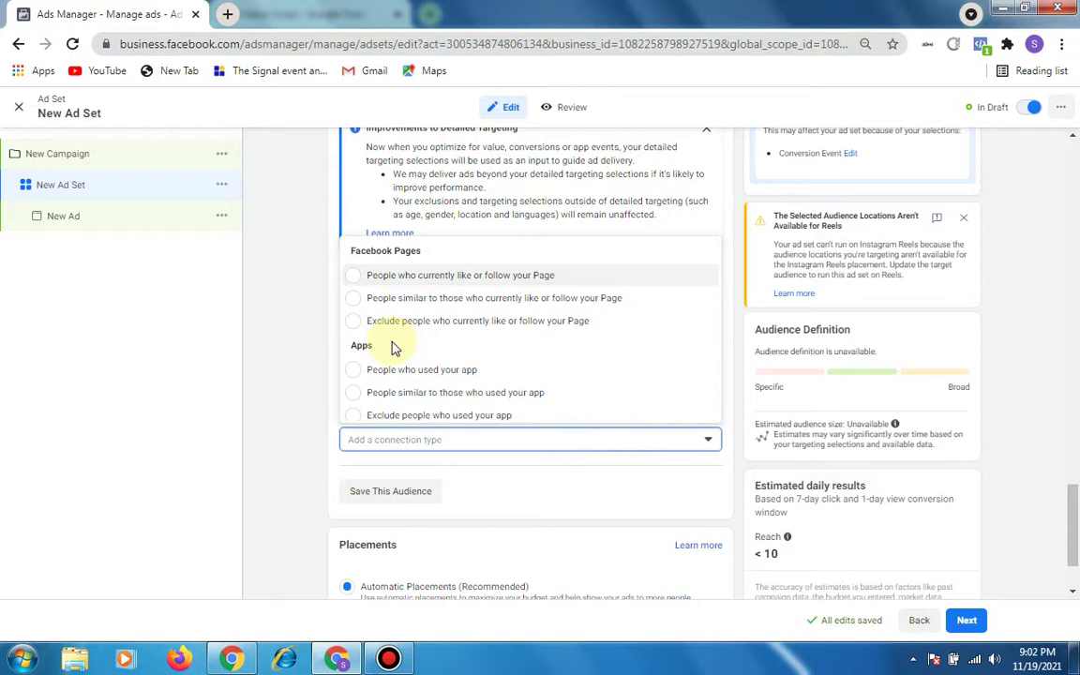
left_click(330, 466)
Step: Keep Automatic Placements for the ad set and continue to the setup of the new ad
scroll(487, 477, "down", 1)
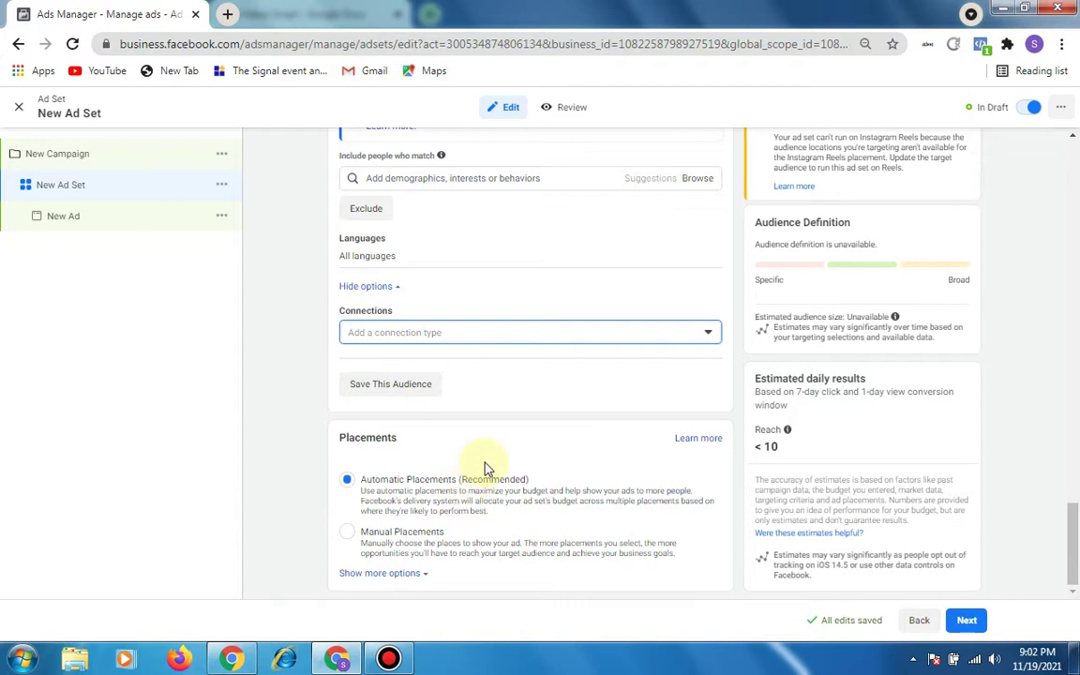
left_click(966, 620)
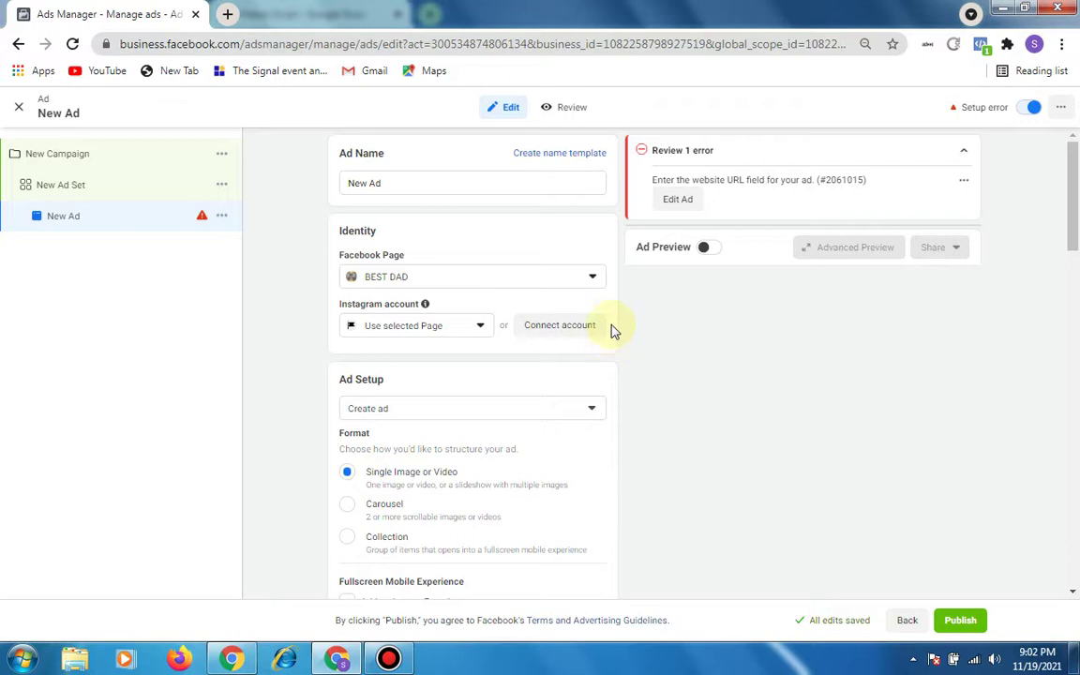
Step: Examine the new ad's identity, format, media options, text fields and website destination settings
scroll(616, 324, "down", 3)
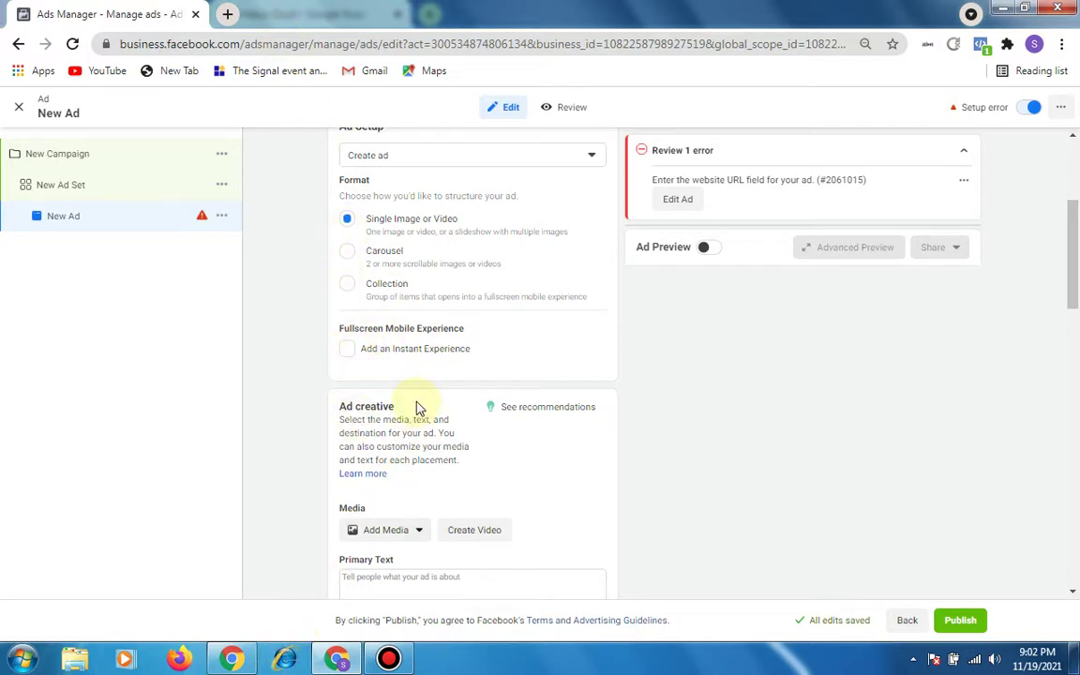
scroll(419, 407, "down", 3)
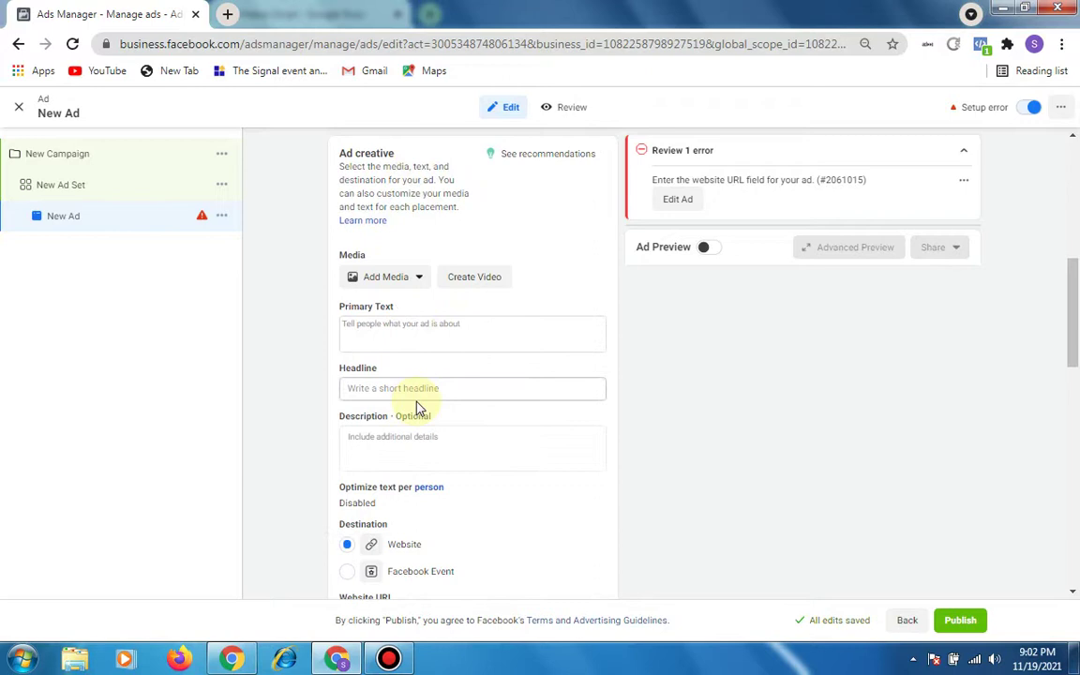
left_click(376, 278)
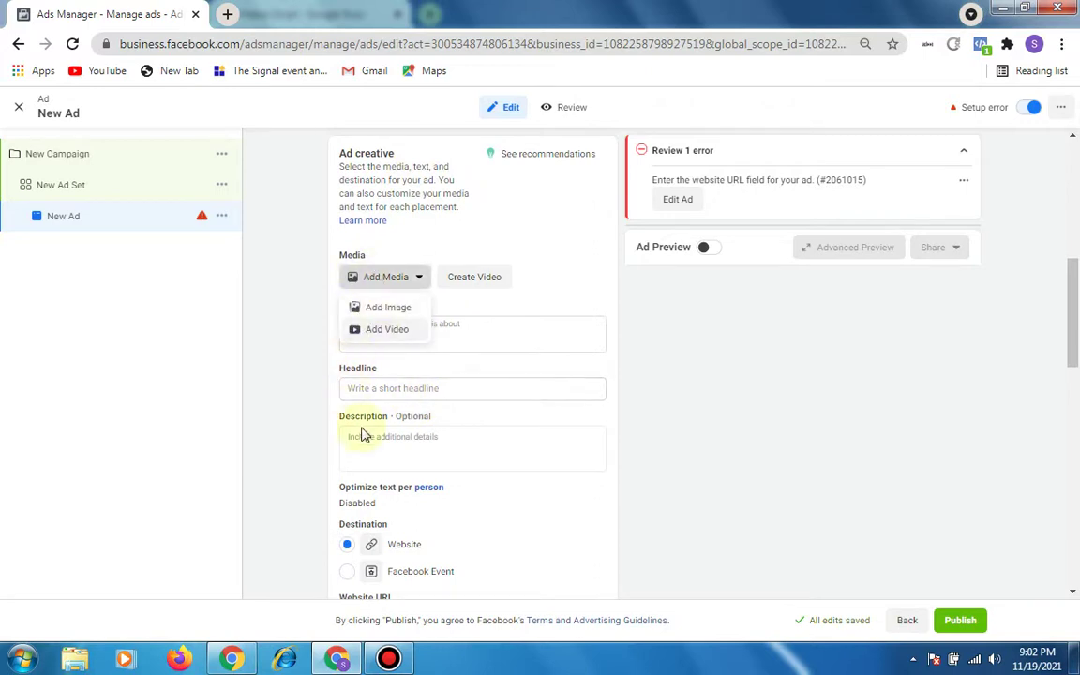
scroll(386, 438, "down", 2)
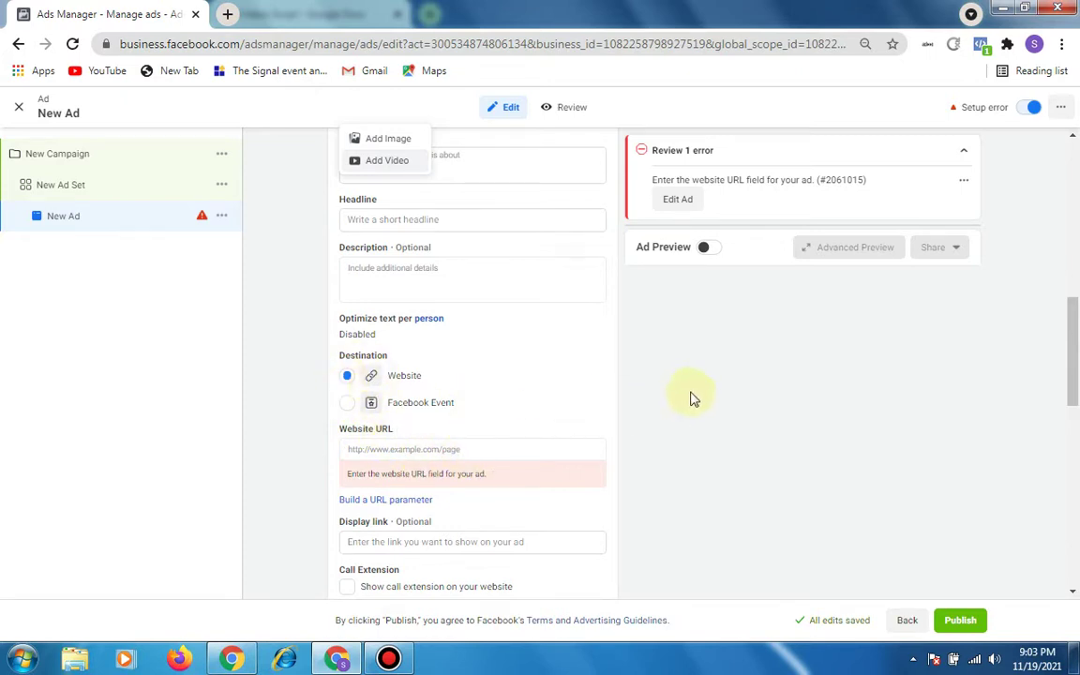
scroll(714, 400, "down", 2)
scroll(834, 543, "up", 5)
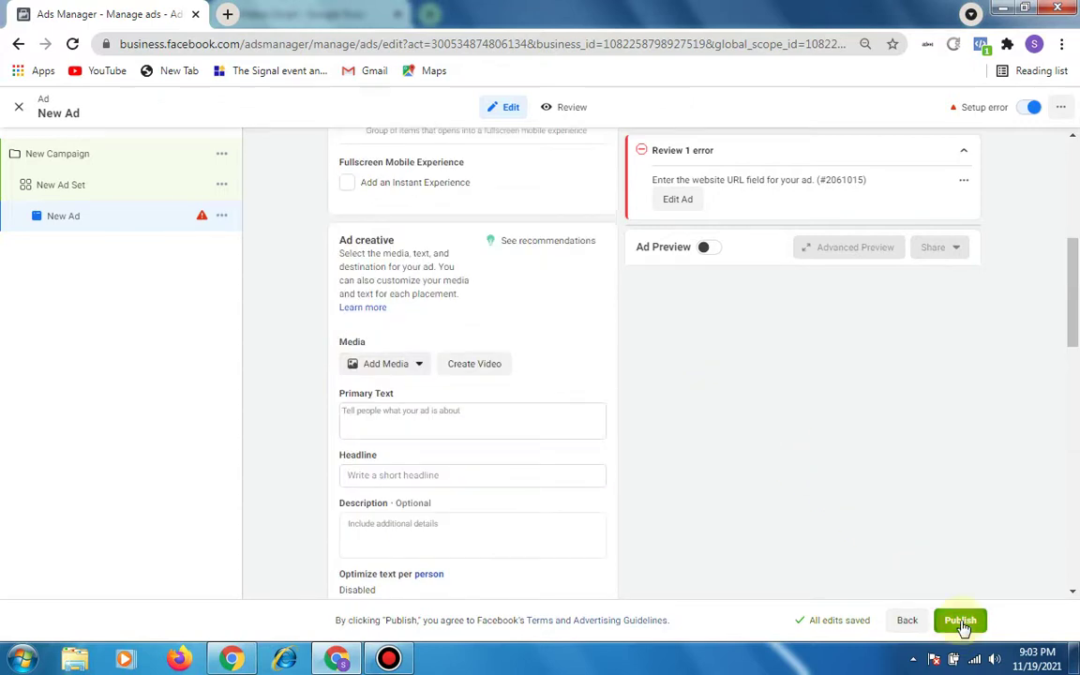
scroll(288, 377, "up", 5)
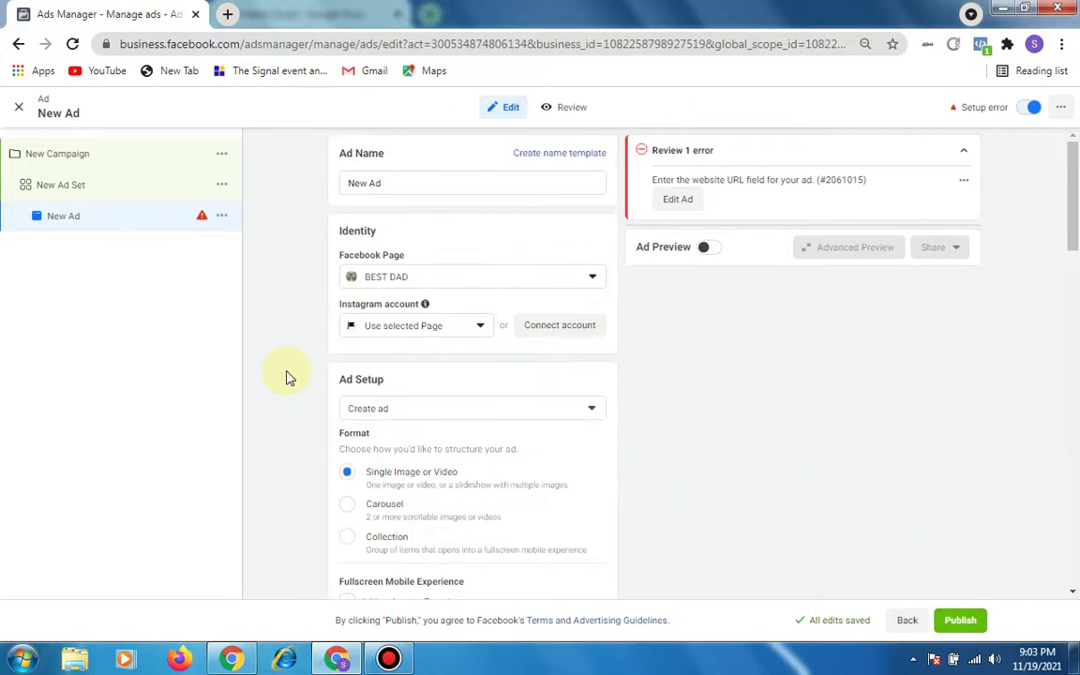
Step: Switch to the Videos Script document in Google Docs and review the retargeting definition and the setup steps
left_click(231, 658)
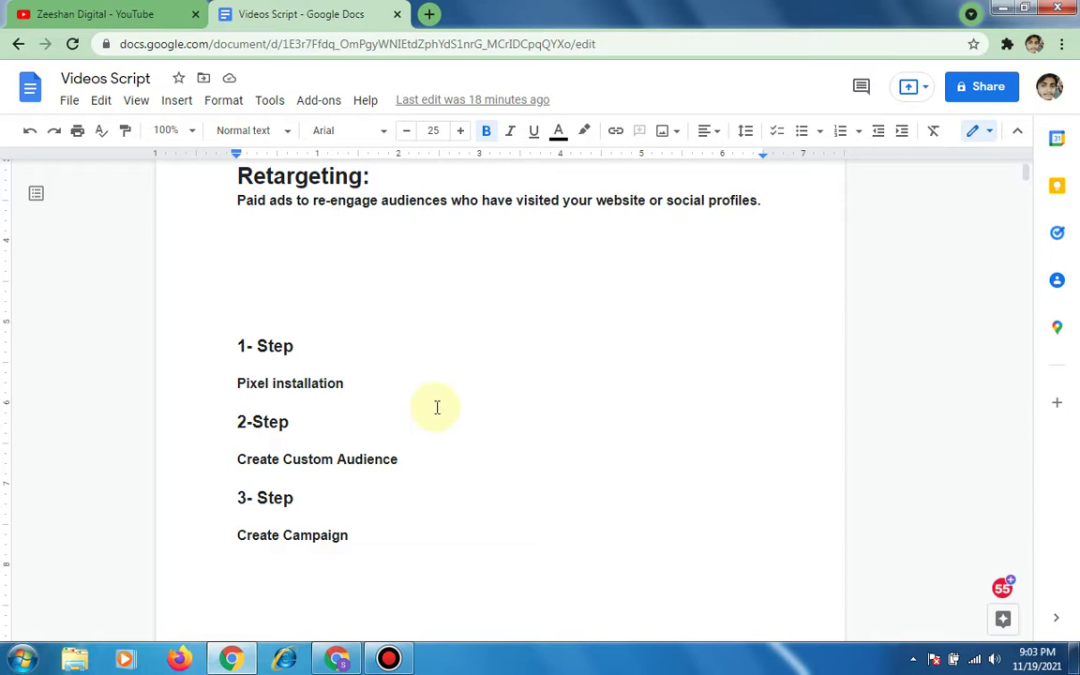
scroll(437, 407, "up", 3)
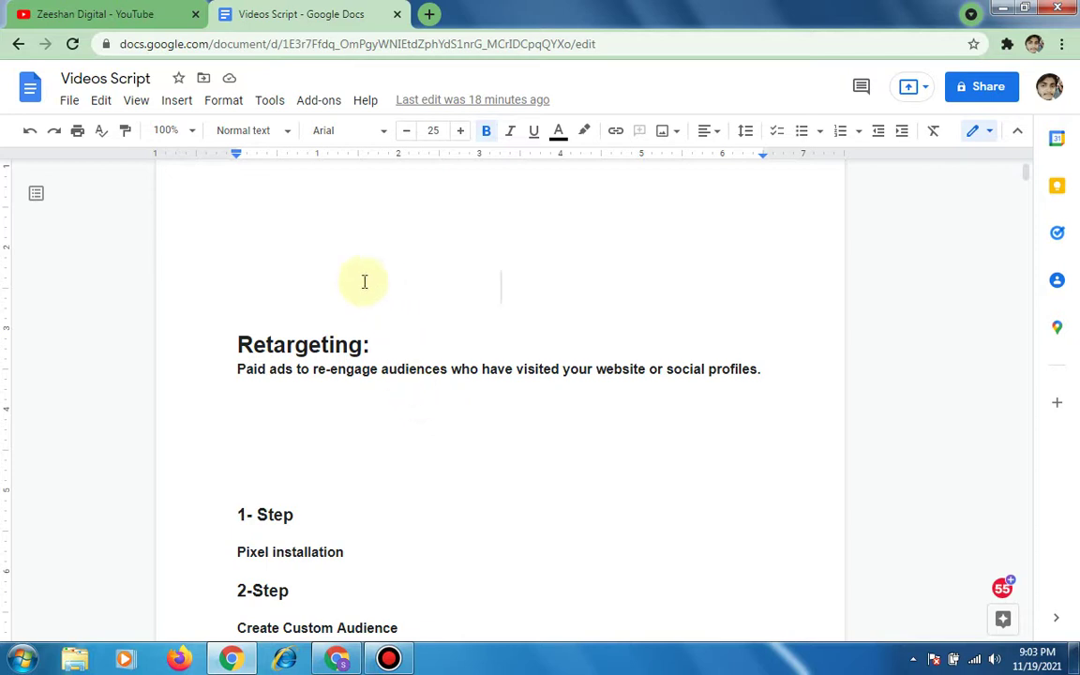
scroll(454, 401, "up", 2)
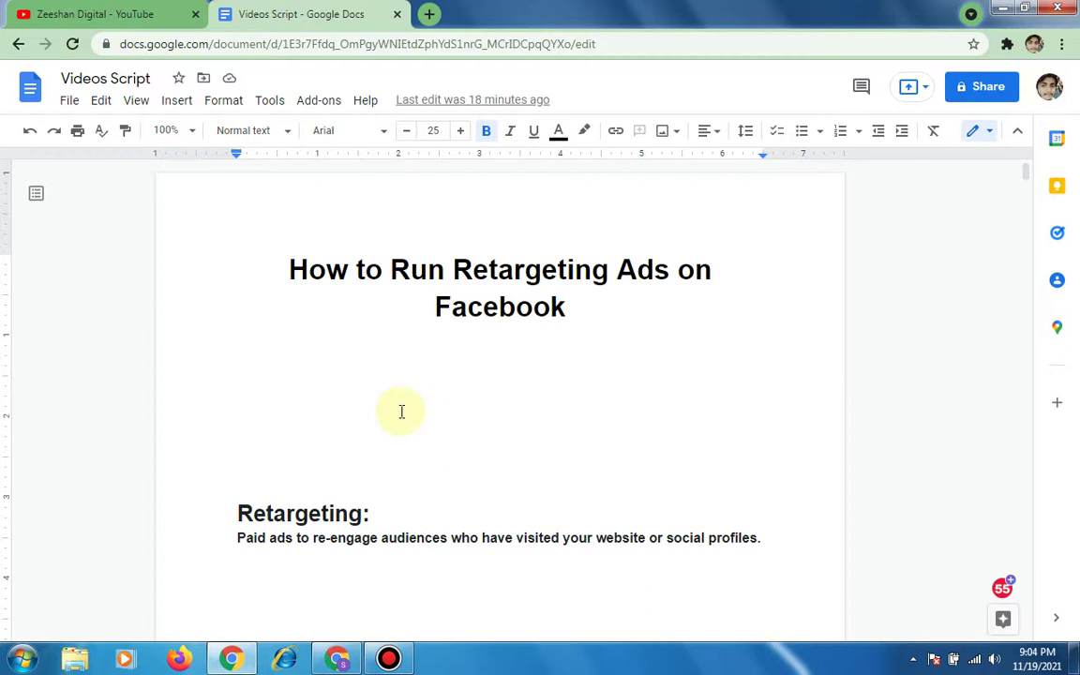
scroll(400, 410, "down", 2)
Step: Switch to the open YouTube channel page and view its created playlists
left_click(114, 11)
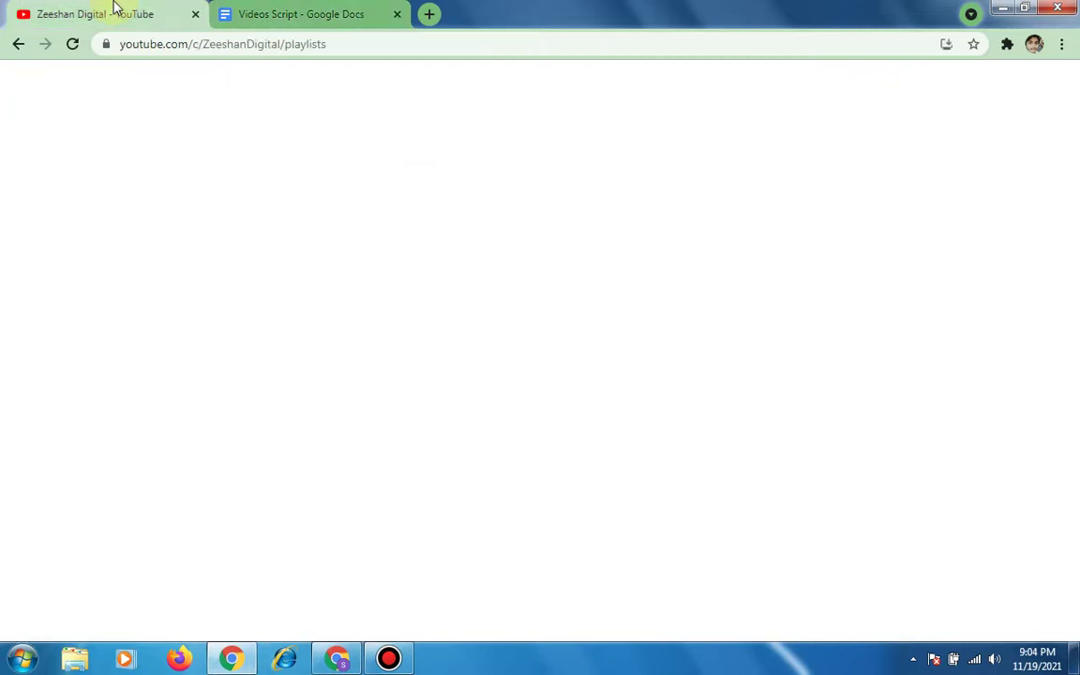
scroll(898, 178, "up", 3)
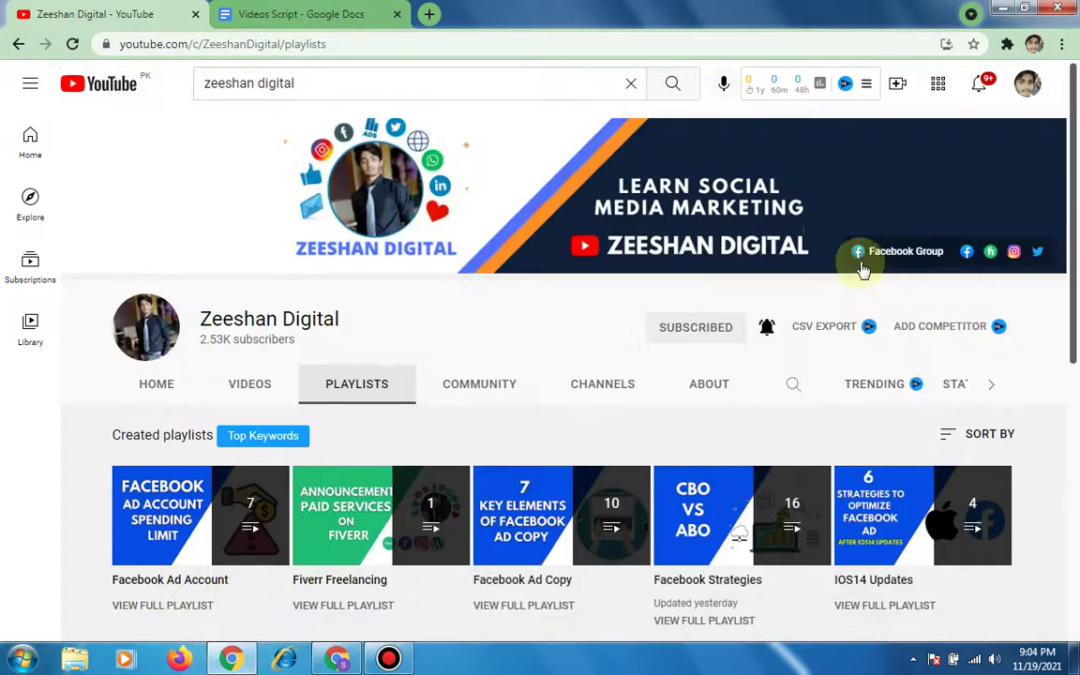
mouse_move(341, 662)
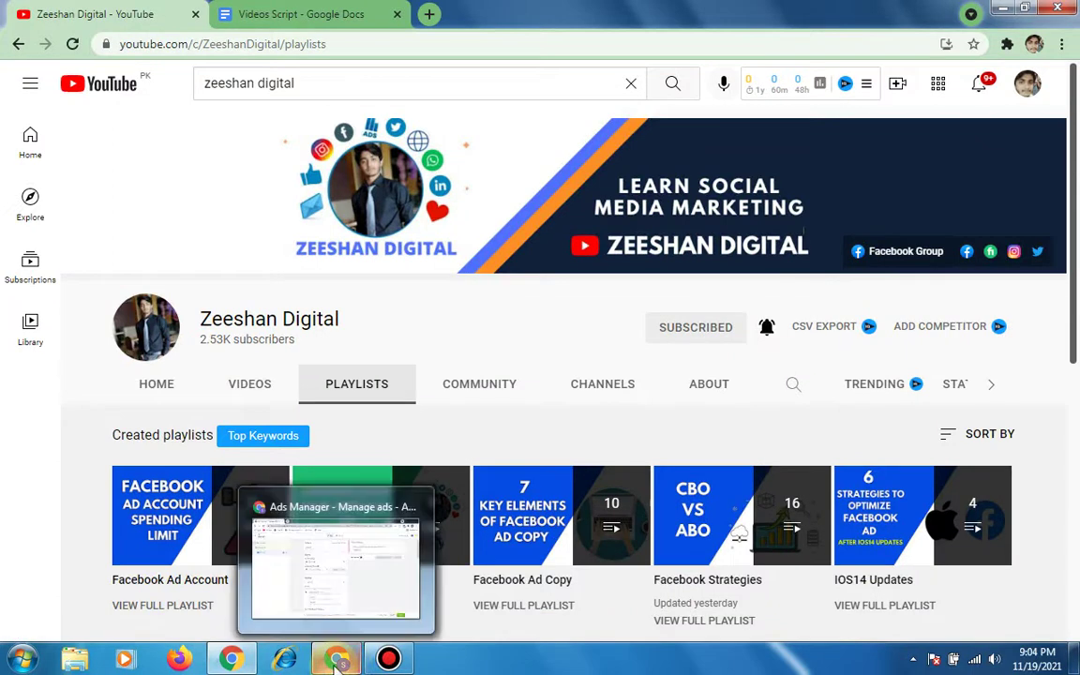